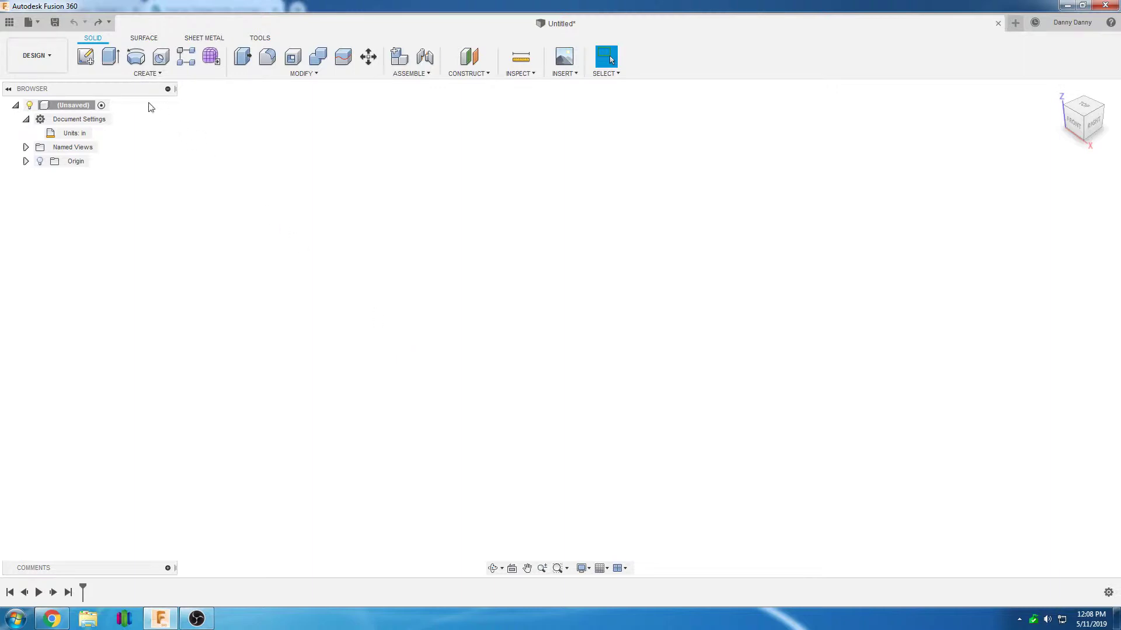
- Sketch a 50 mm diameter circle centred on the origin of the XY ground plane
left_click(87, 60)
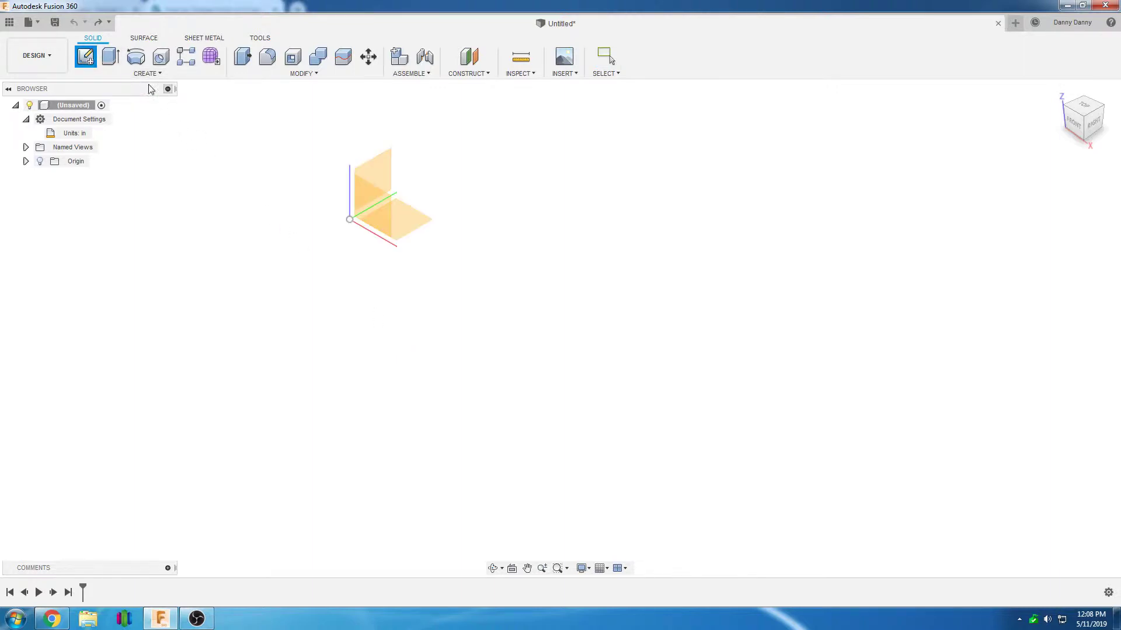
left_click(377, 208)
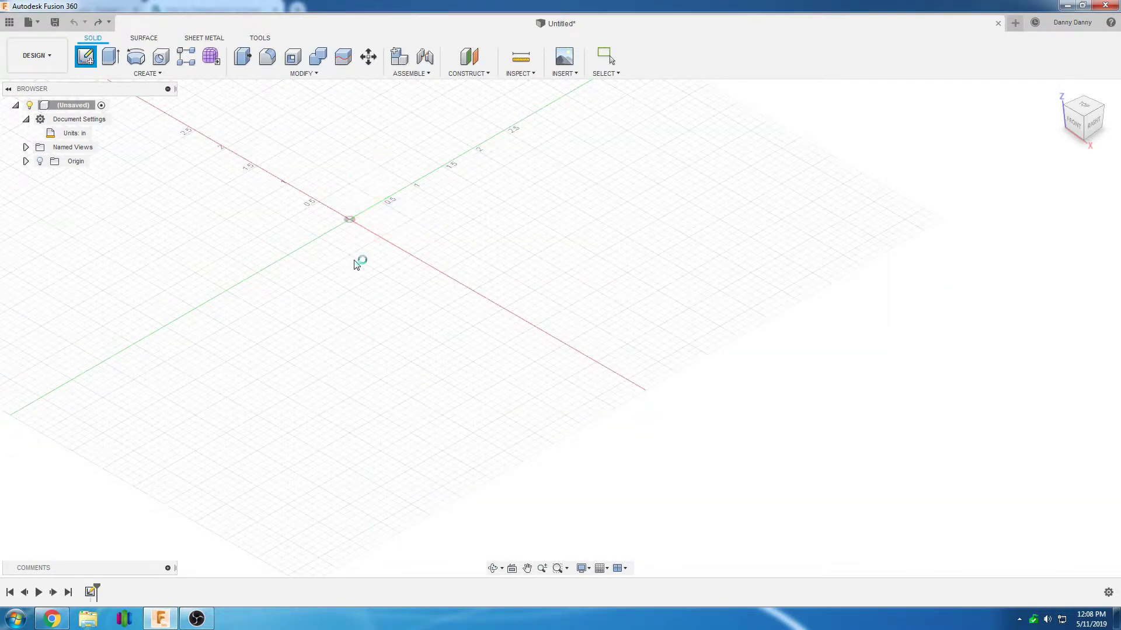
left_click(358, 260)
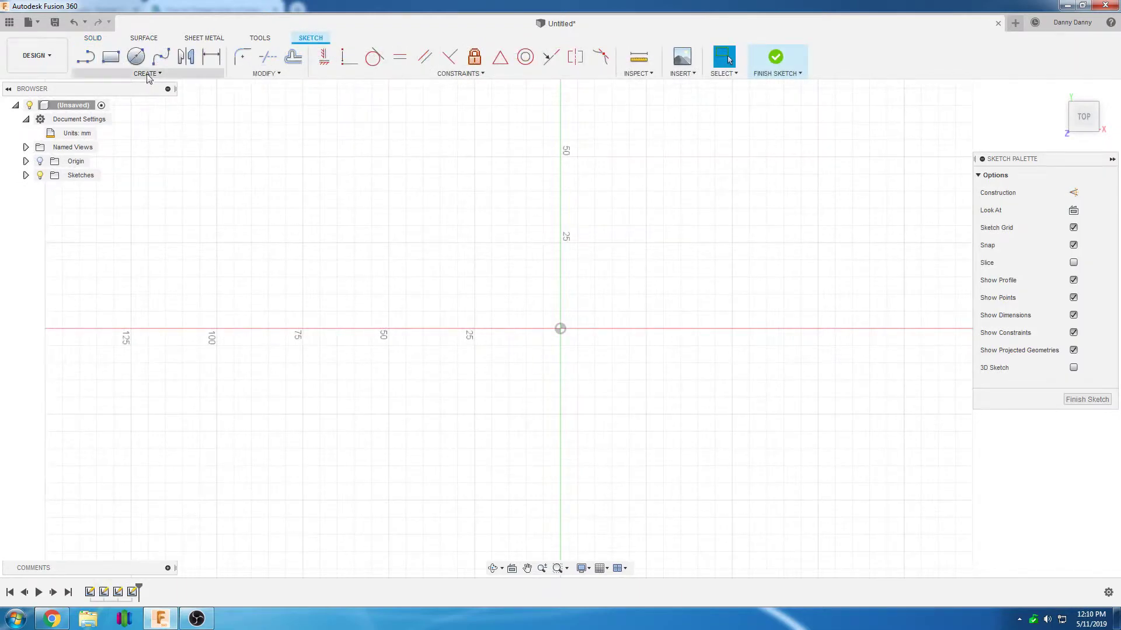
left_click(140, 61)
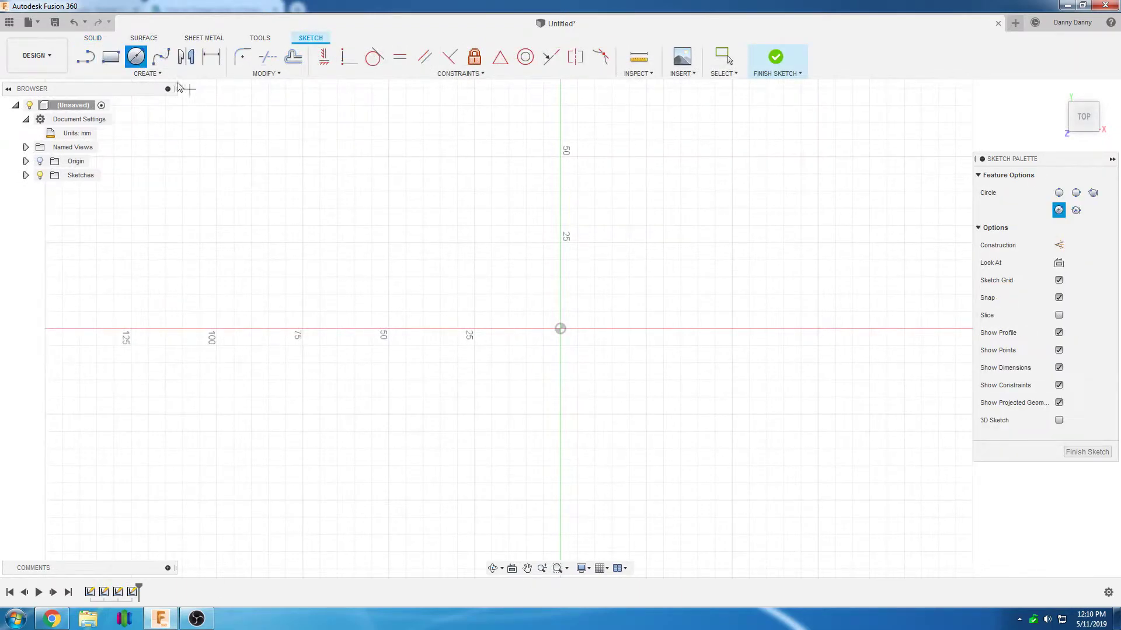
left_click(560, 328)
type("50")
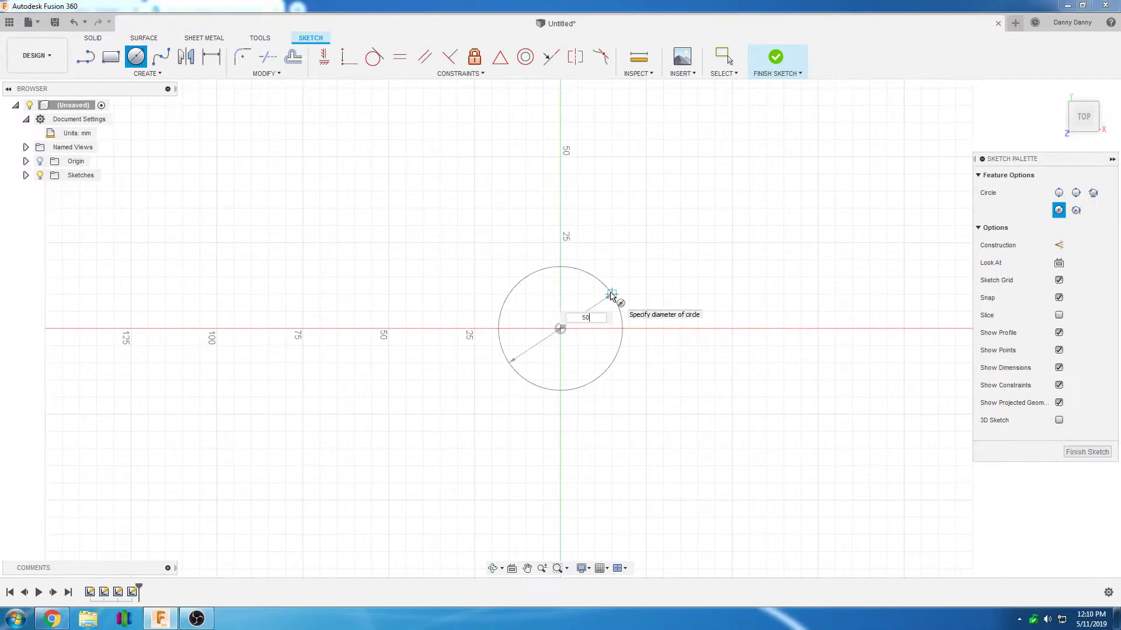
key("Return")
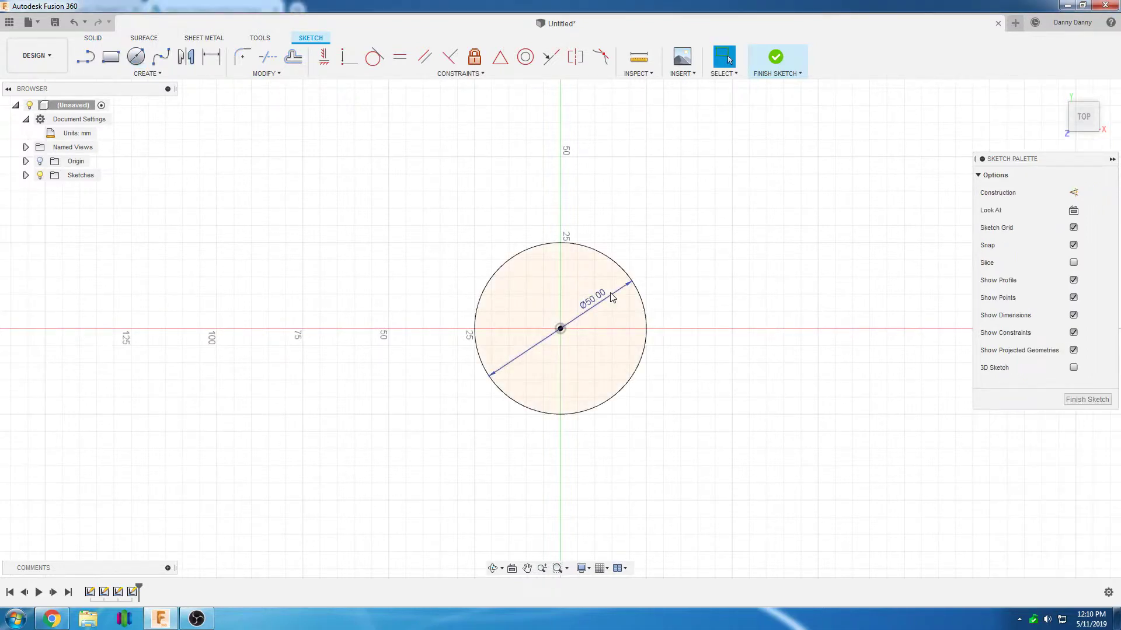
- Finish the sketch and extrude the circle 50 mm into a solid cylinder body
left_click(1074, 400)
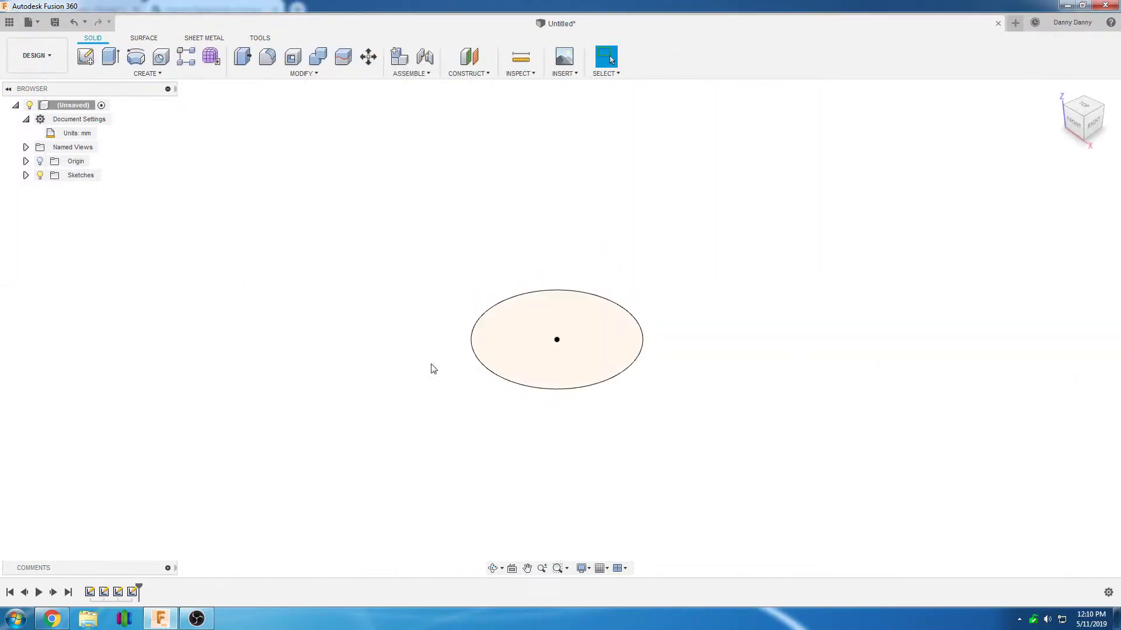
left_click(110, 58)
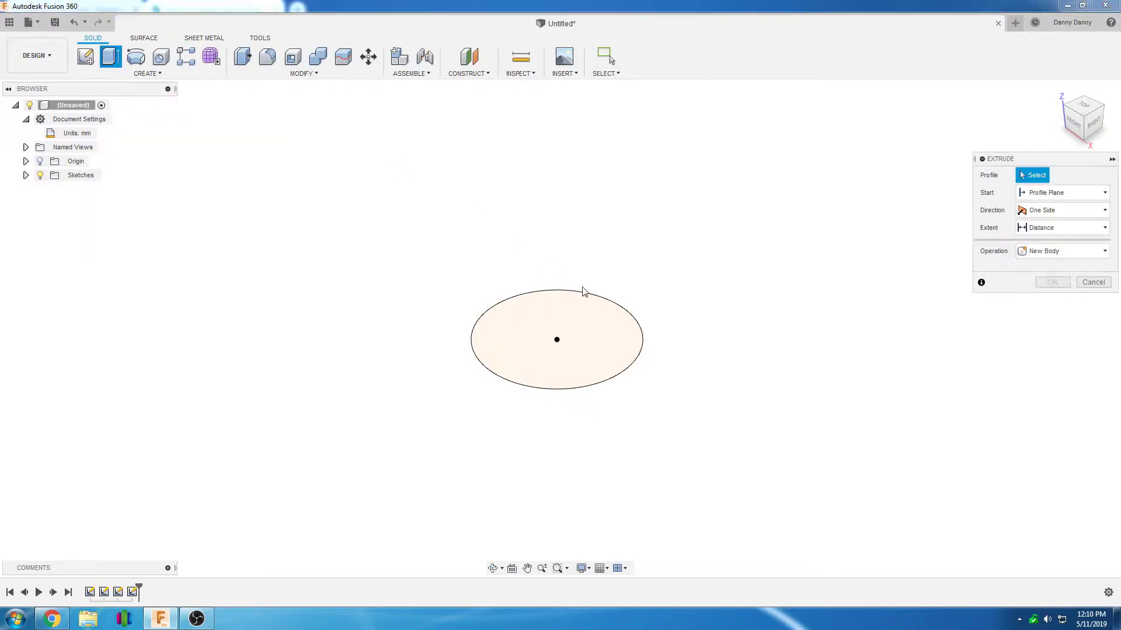
left_click(620, 337)
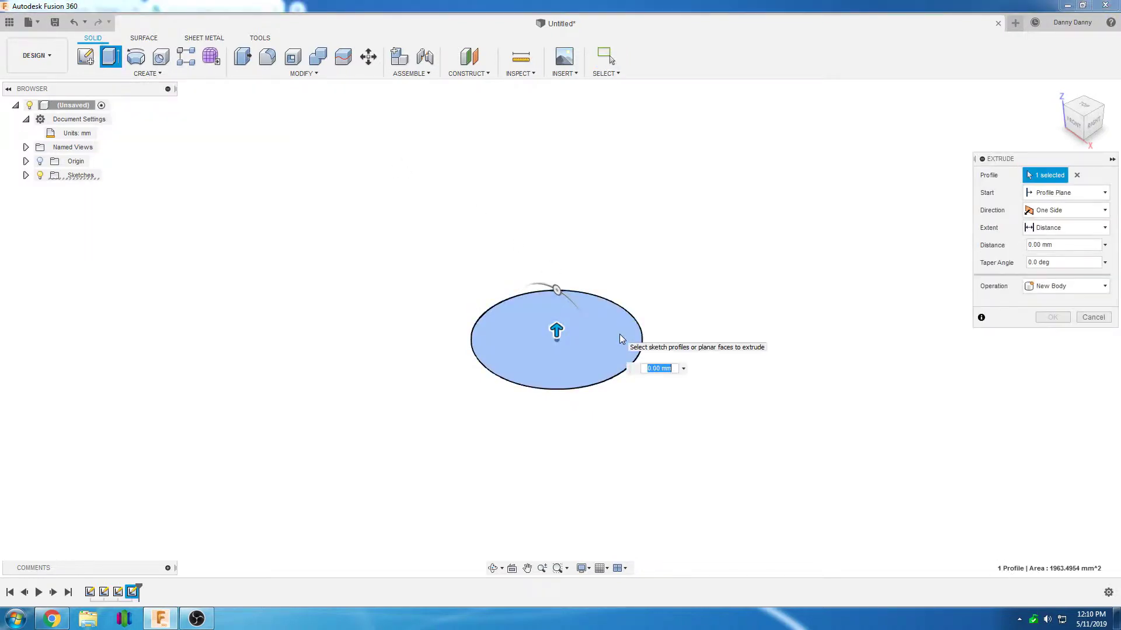
type("50")
key("Return")
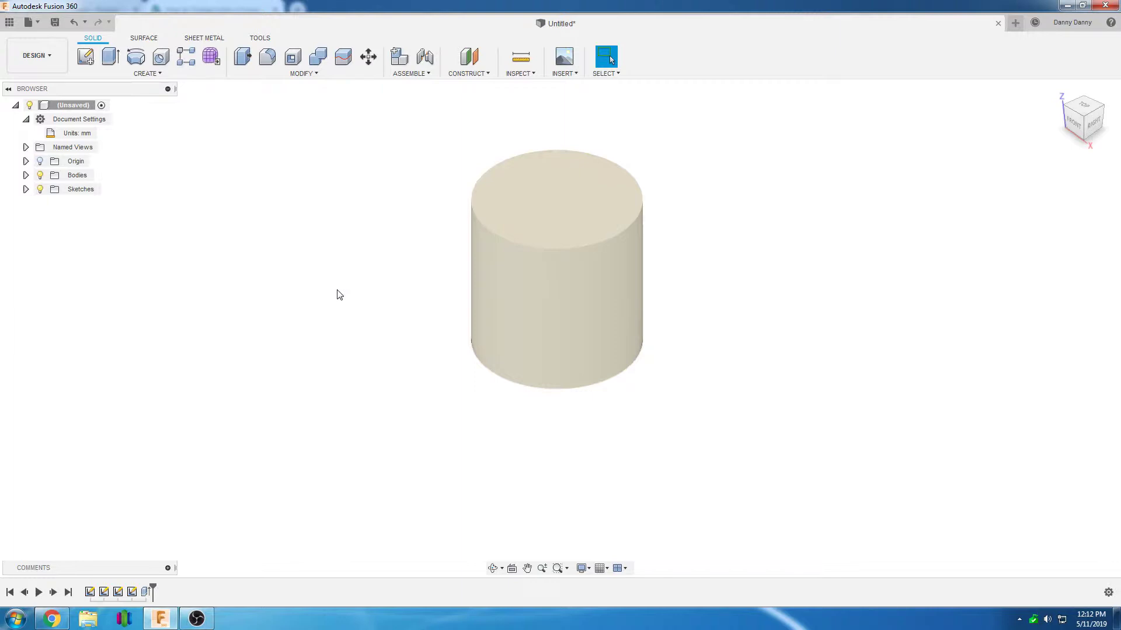
- Set up File > 3D Print with High refinement and Simplify3D as the application, and select the cylinder body
left_click(29, 22)
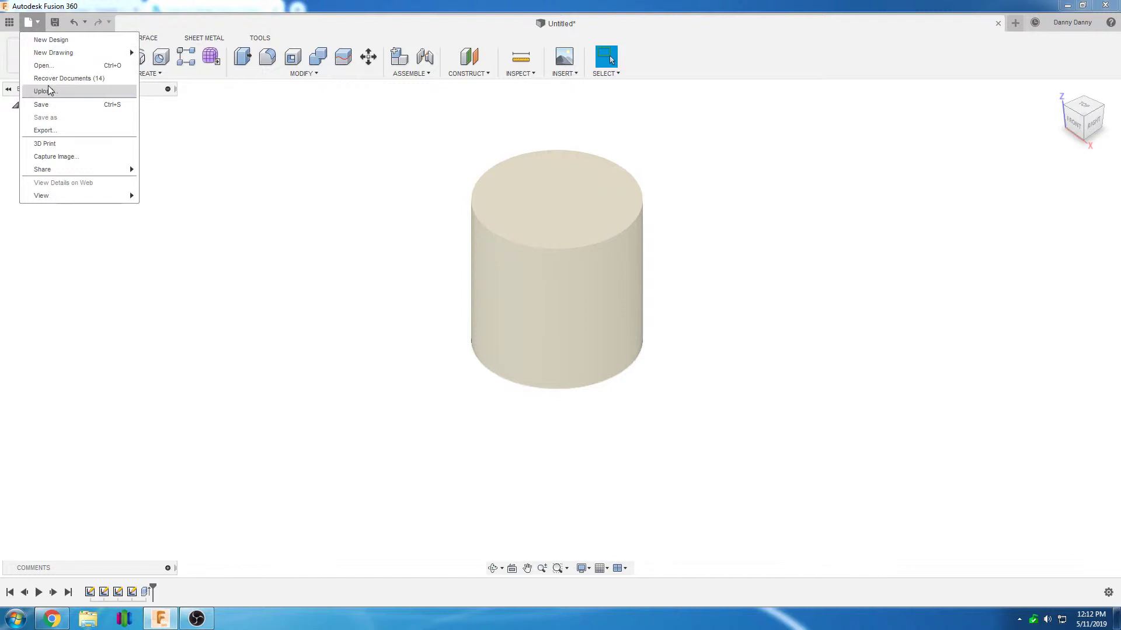
left_click(61, 143)
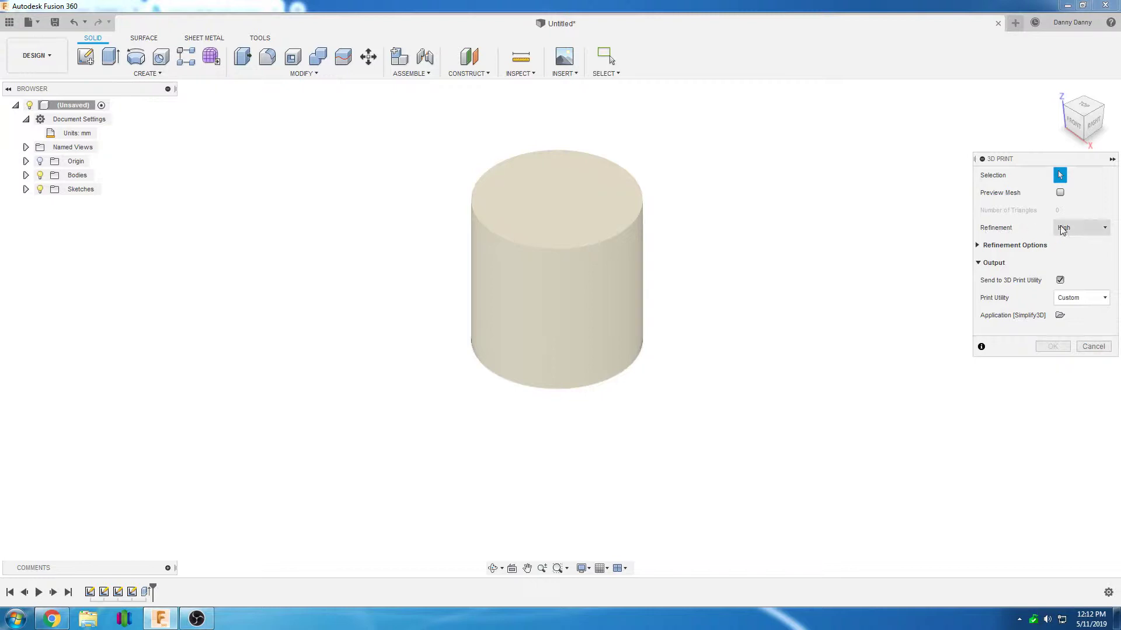
left_click(1082, 229)
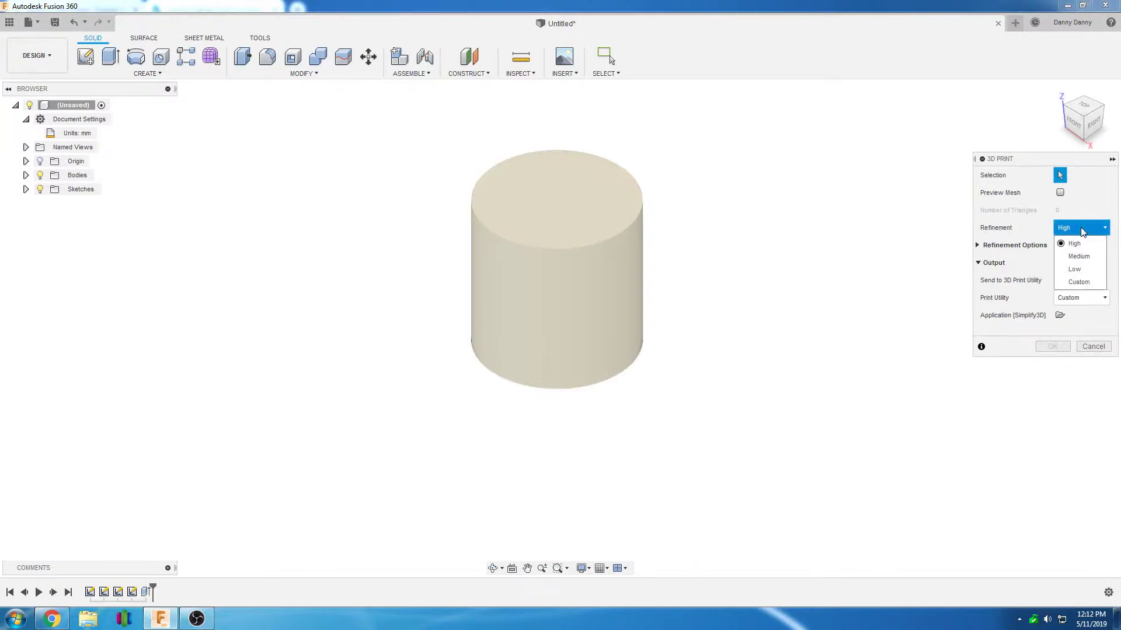
left_click(1081, 245)
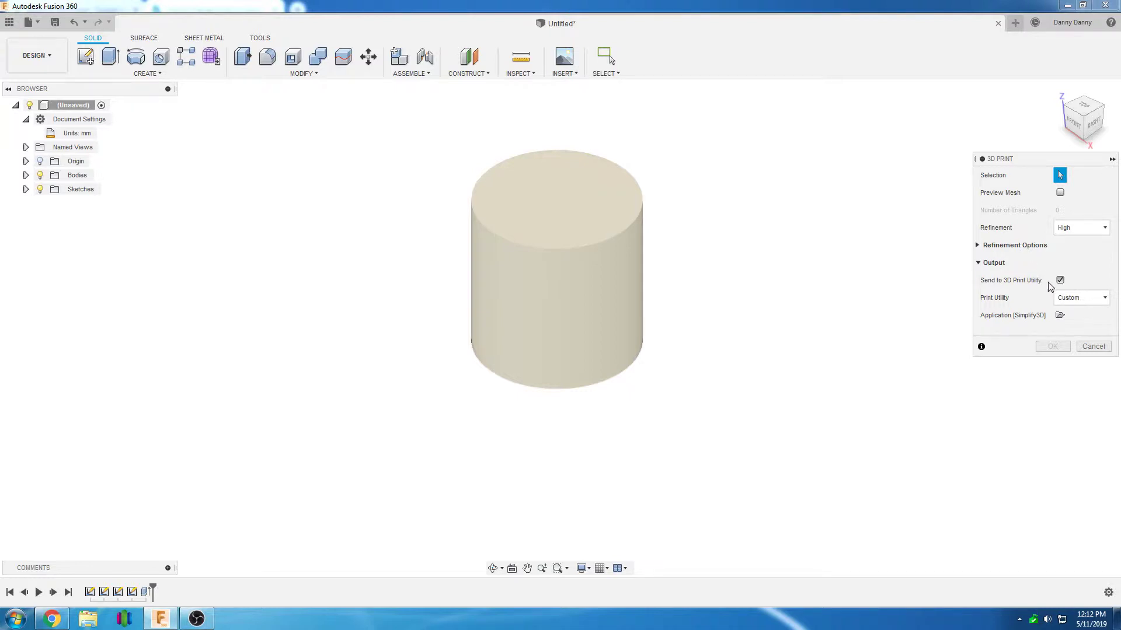
left_click(1060, 316)
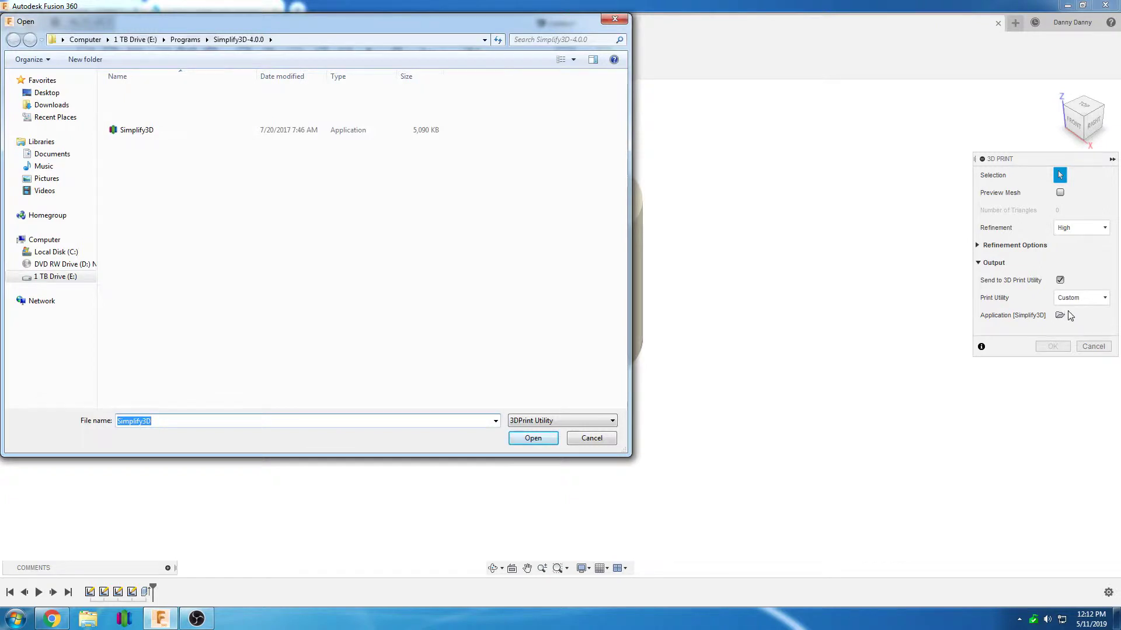
left_click(188, 131)
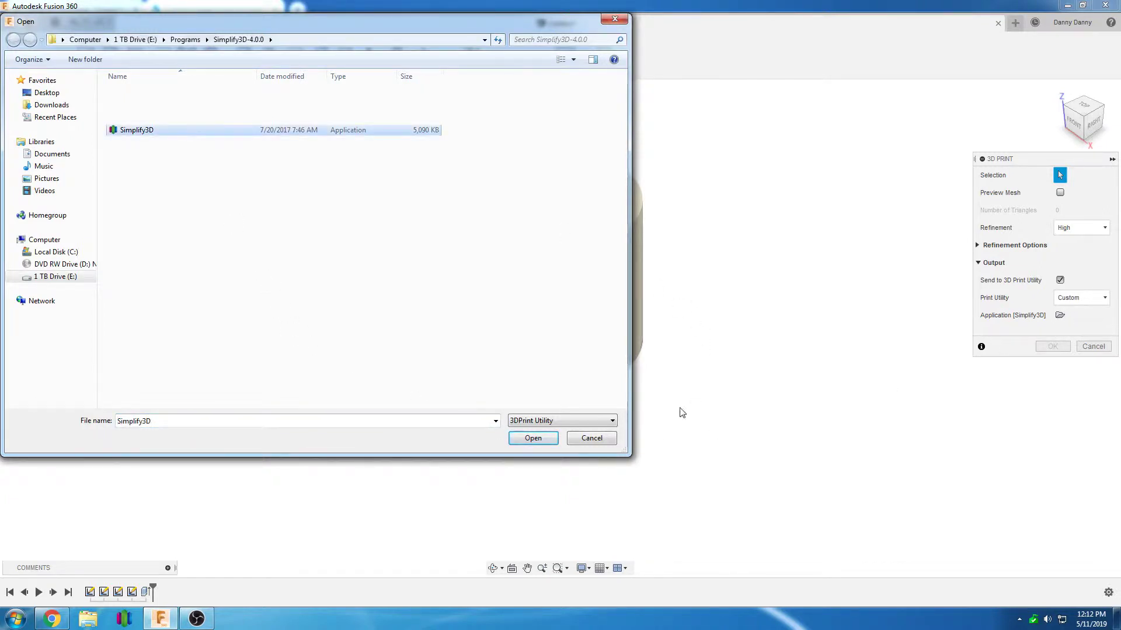
left_click(531, 438)
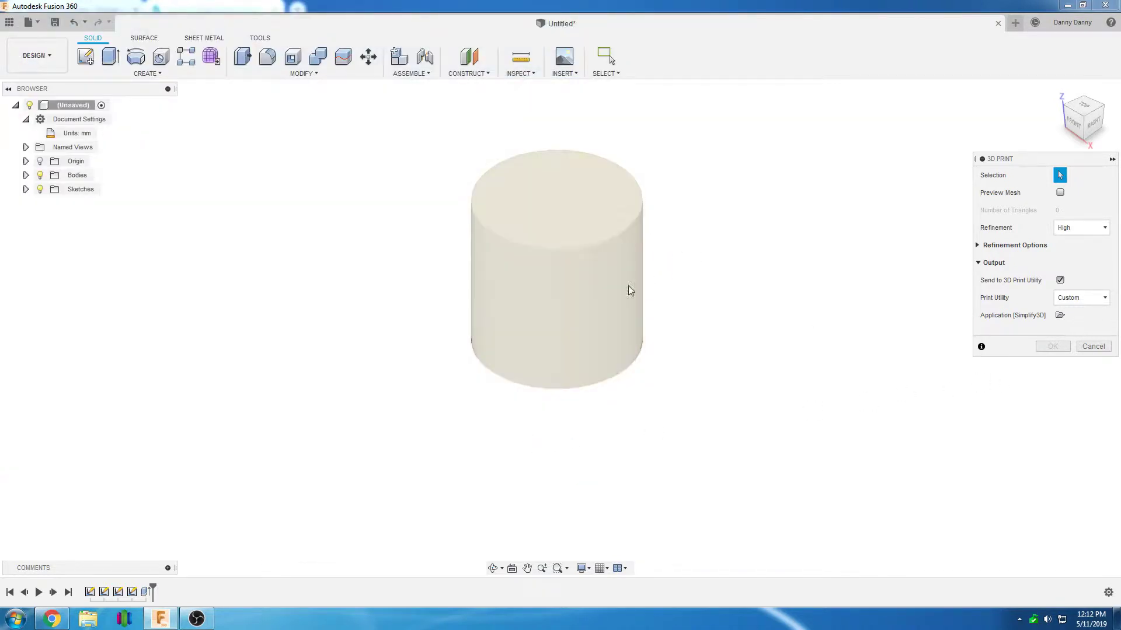
left_click(586, 260)
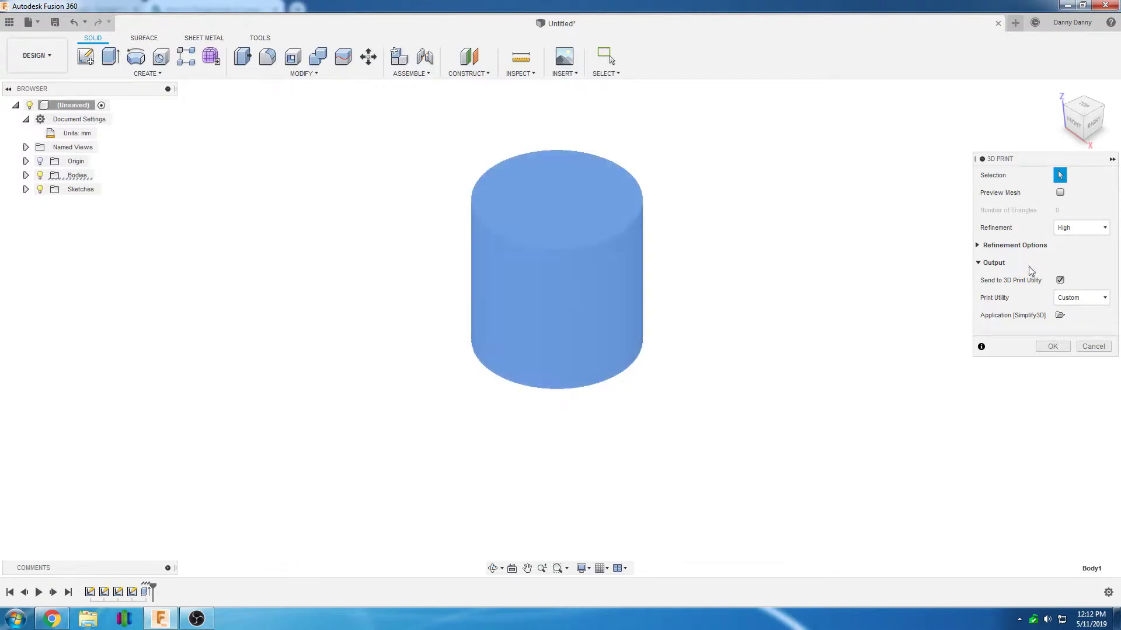
- Send the cylinder to Simplify3D and delete the duplicate first model
left_click(1052, 347)
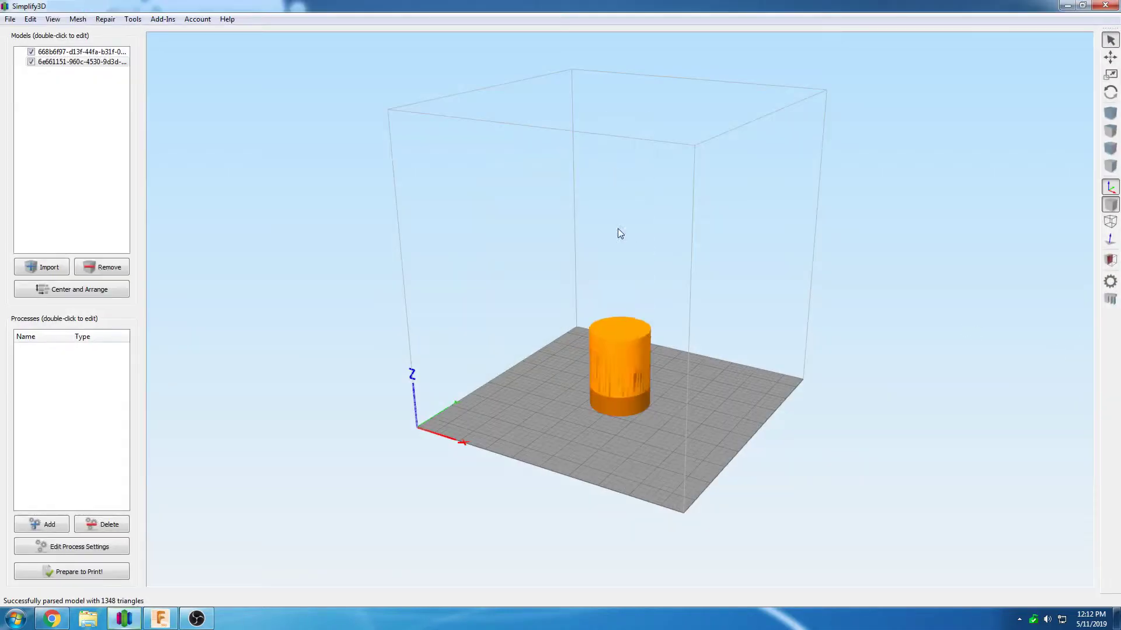
left_click(82, 52)
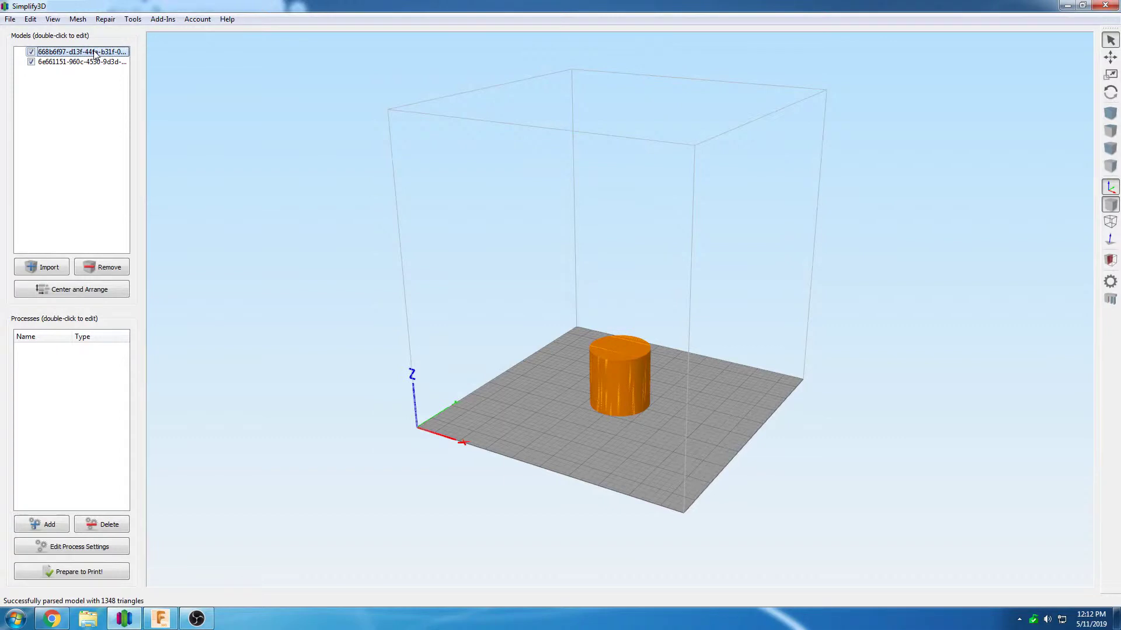
key("Delete")
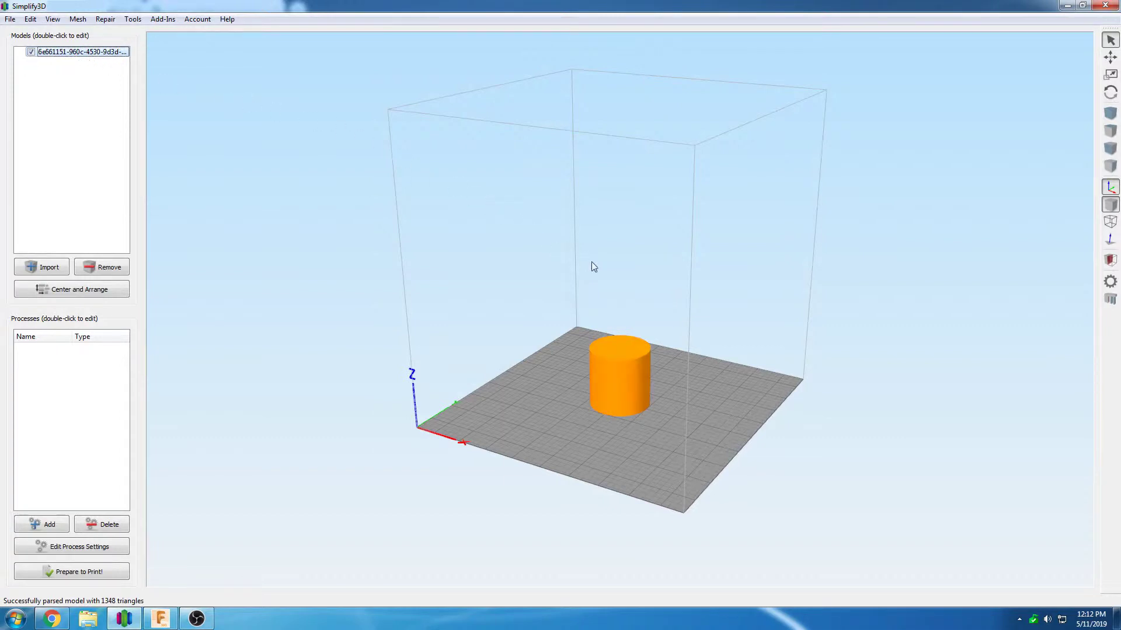
- Rename the remaining model to 'Cylinder'
left_click_drag(637, 271, 658, 314)
scroll(670, 356, "up", 4)
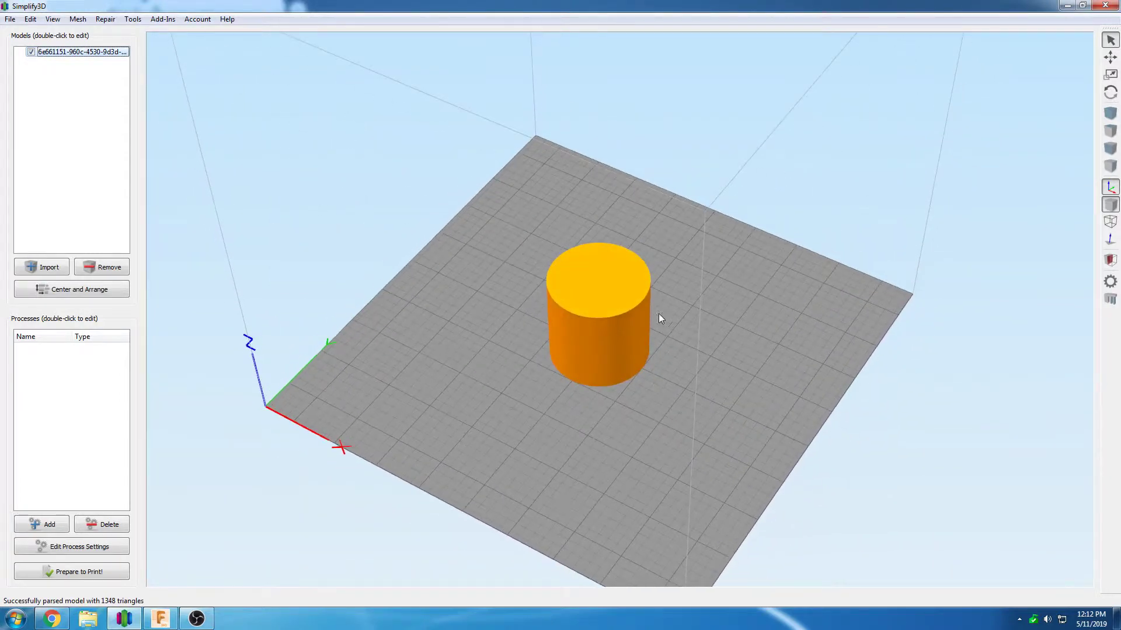
double_click(599, 306)
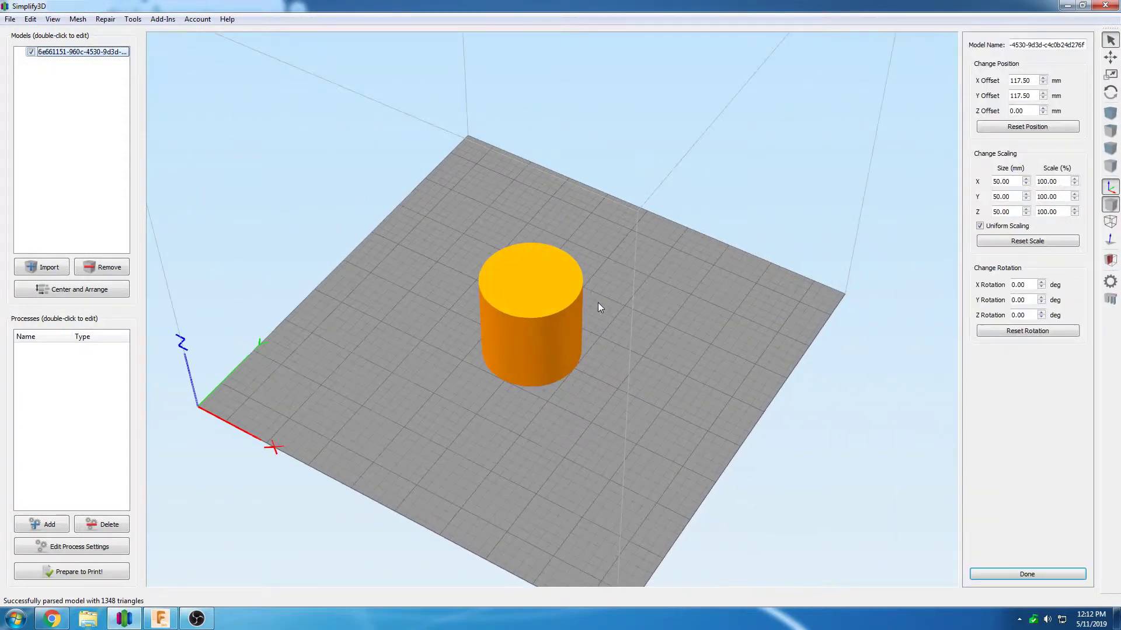
left_click(1037, 45)
key("ctrl+a")
type("C")
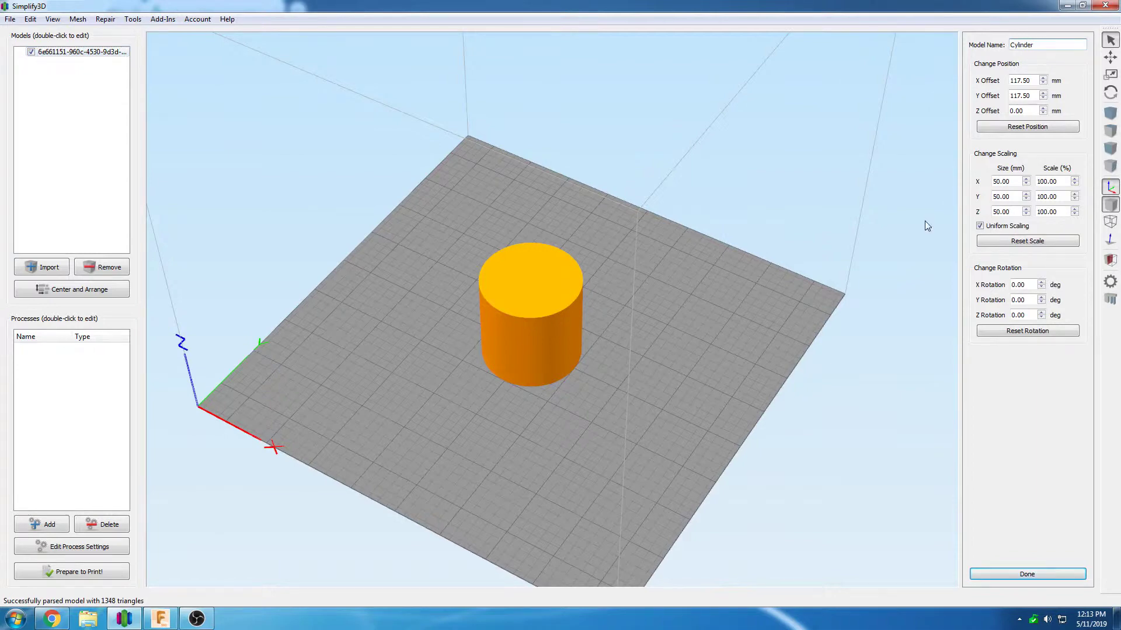
key("Return")
- Scale the cylinder to 75%
double_click(1064, 181)
type("75")
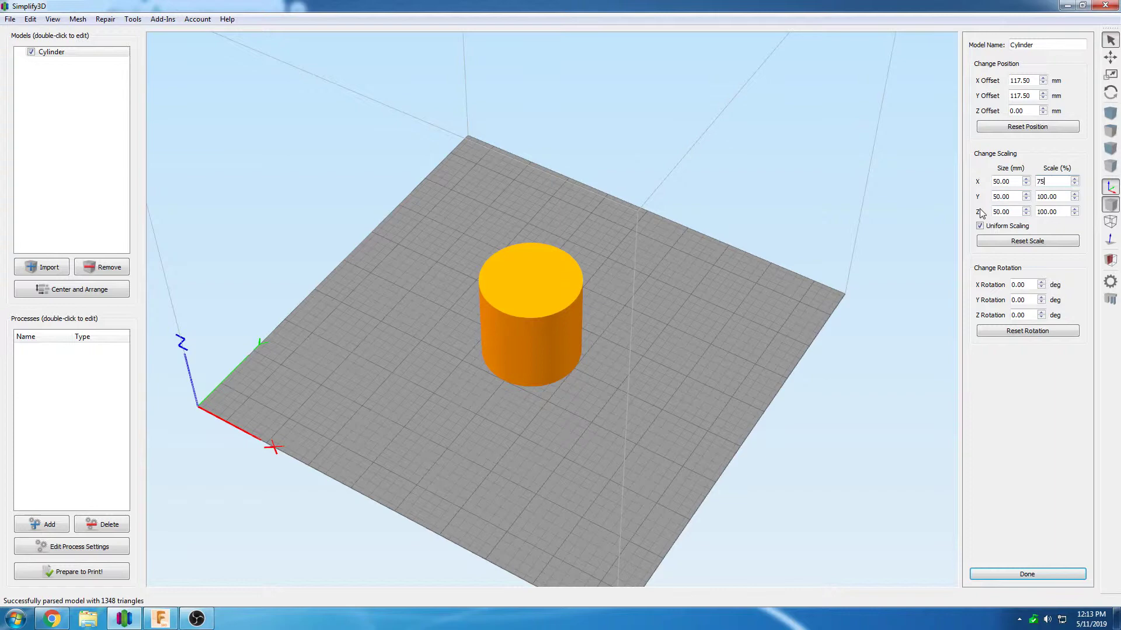
key("Return")
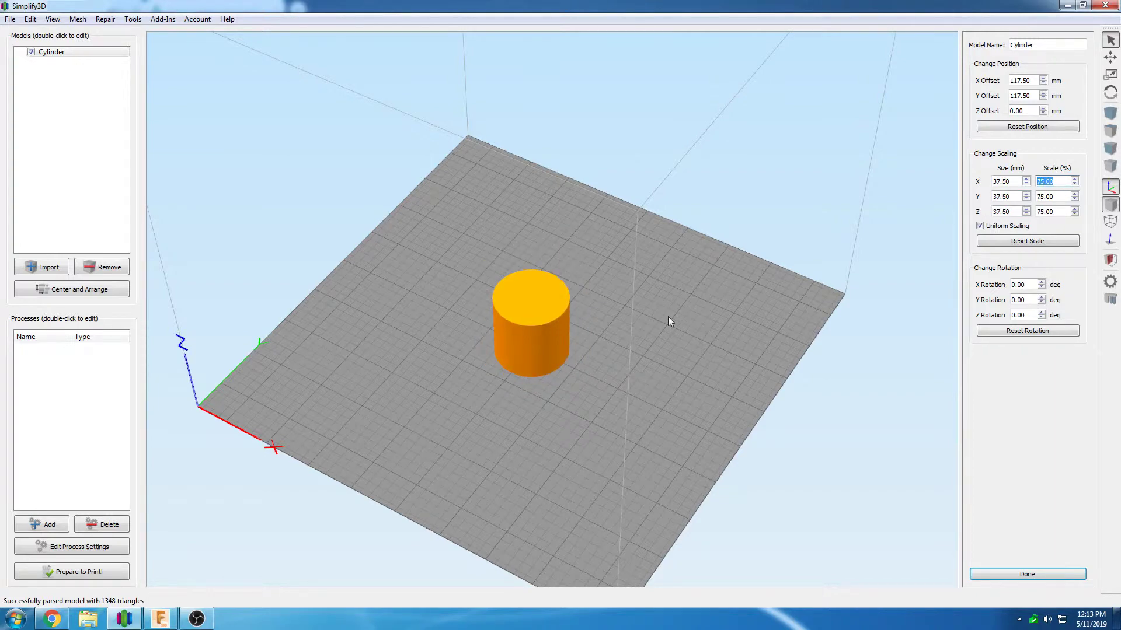
- Turn off uniform scaling and set the X size to 50 mm, leaving Y and Z at 37.5 mm
left_click(980, 226)
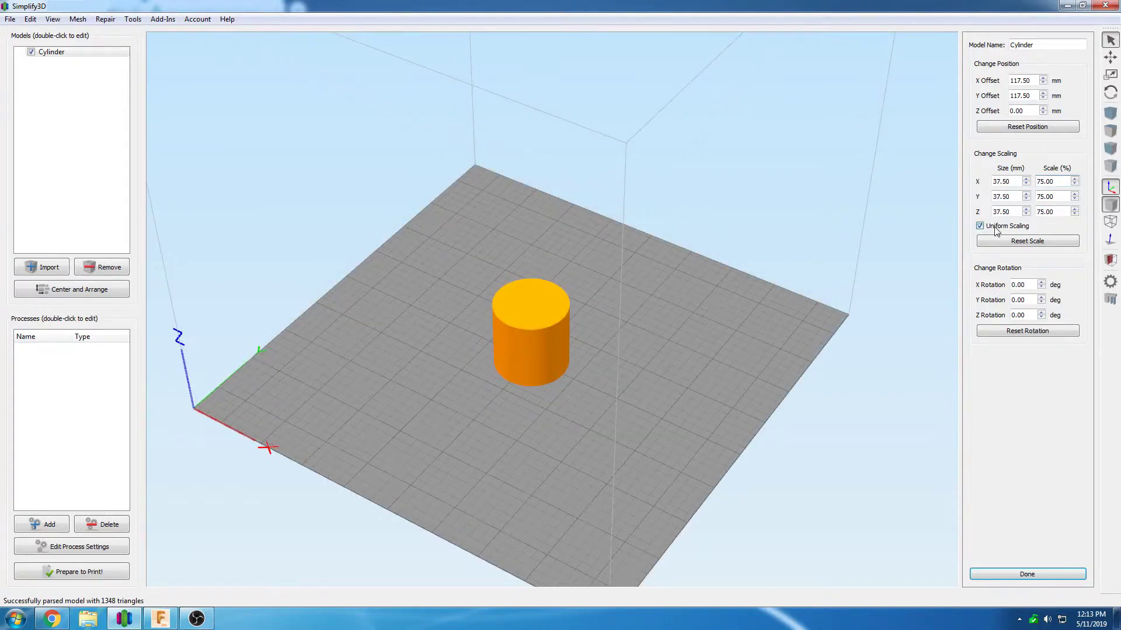
double_click(1002, 181)
type("50")
key("Return")
left_click_drag(767, 239, 708, 274)
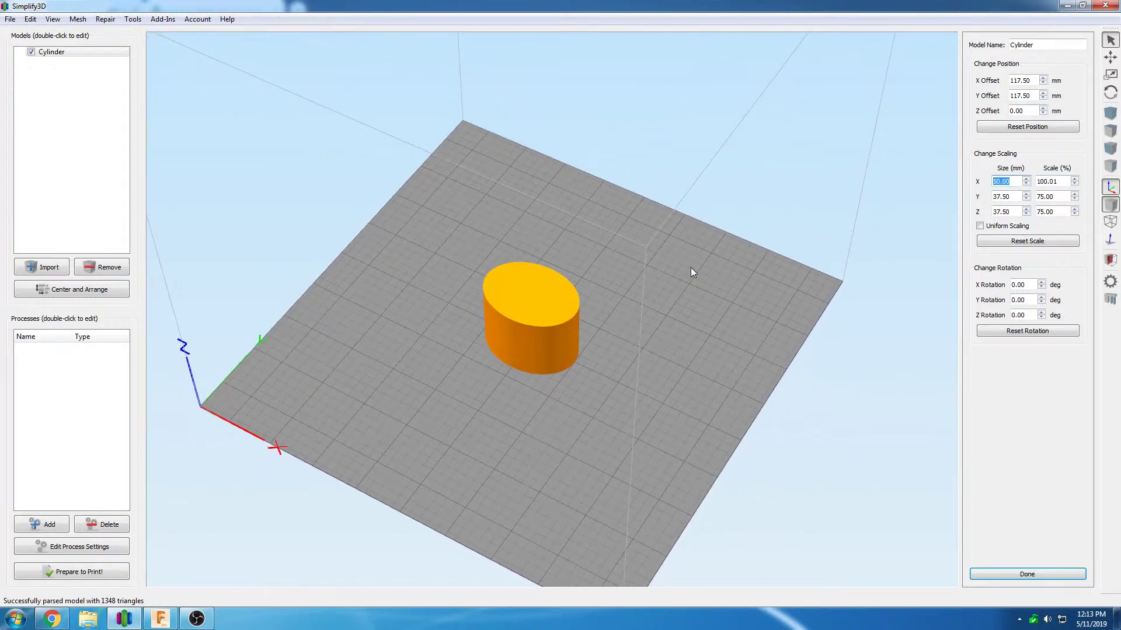
scroll(691, 268, "up", 5)
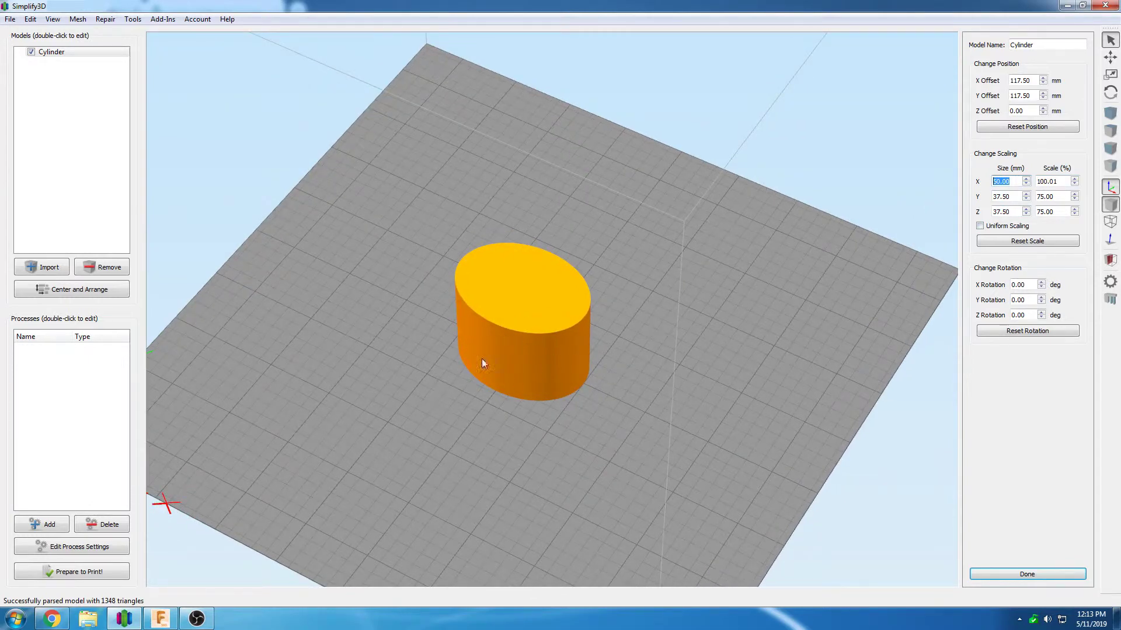
- Re-enable uniform scaling and rotate the cylinder 90° about the Y axis
left_click(1001, 226)
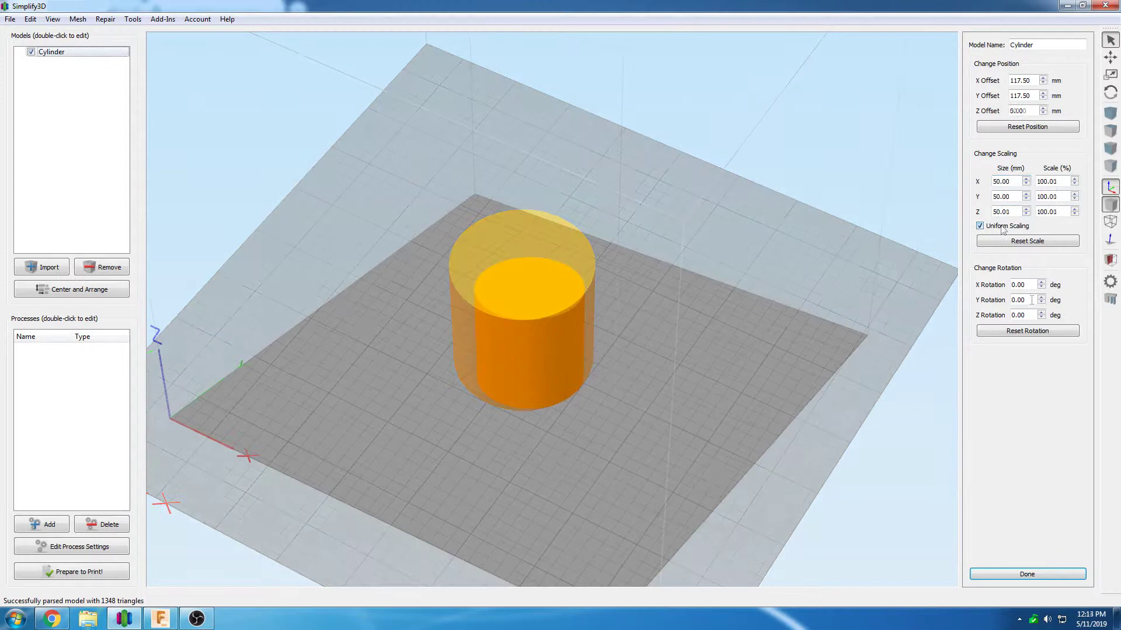
double_click(1032, 300)
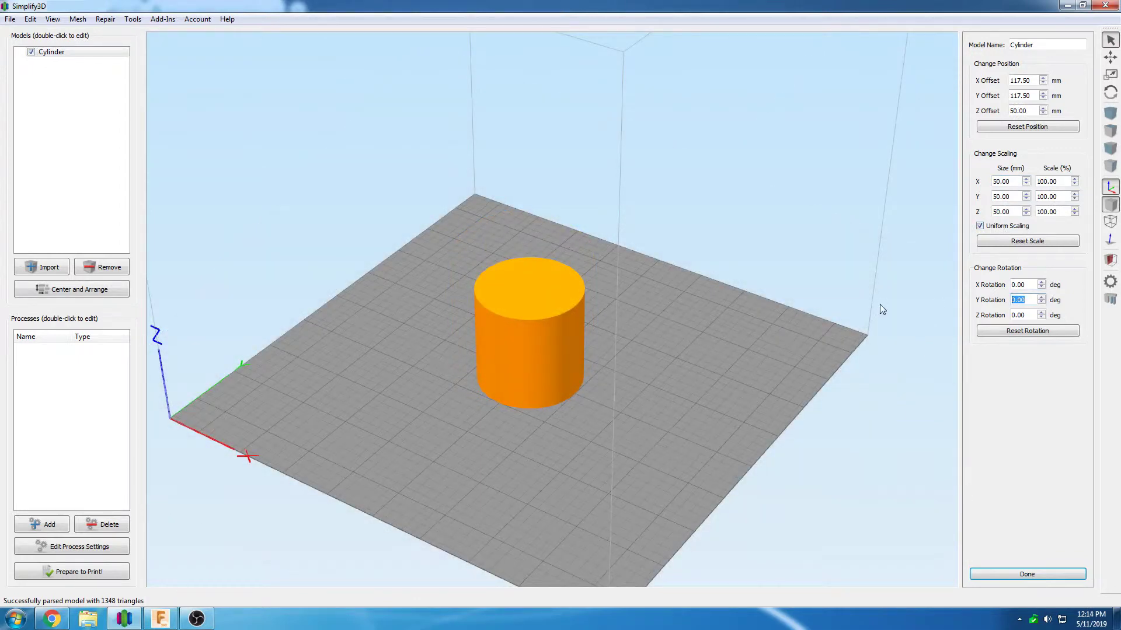
type("90")
key("Return")
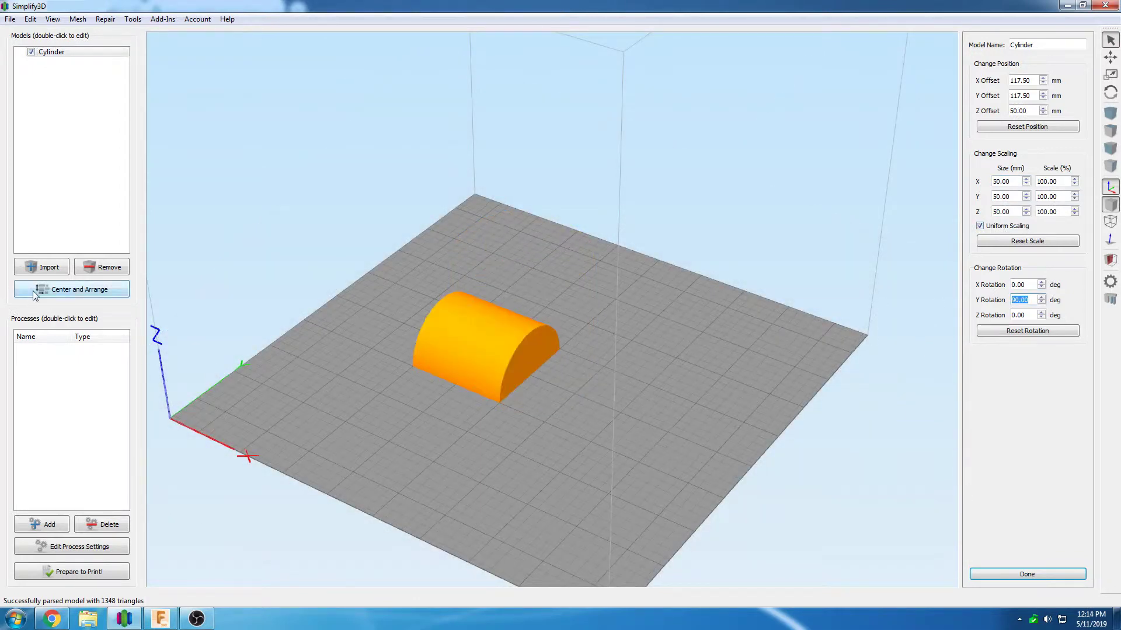
- Check the lying cylinder from the front view and centre and arrange it on the bed
key("ctrl+3")
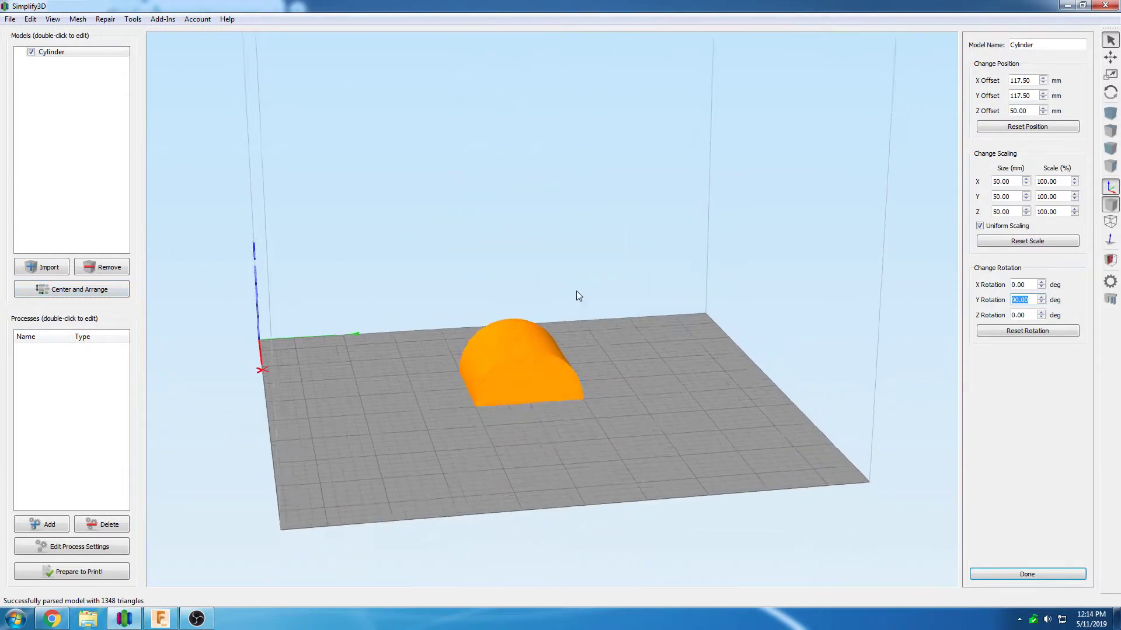
key("ctrl+0")
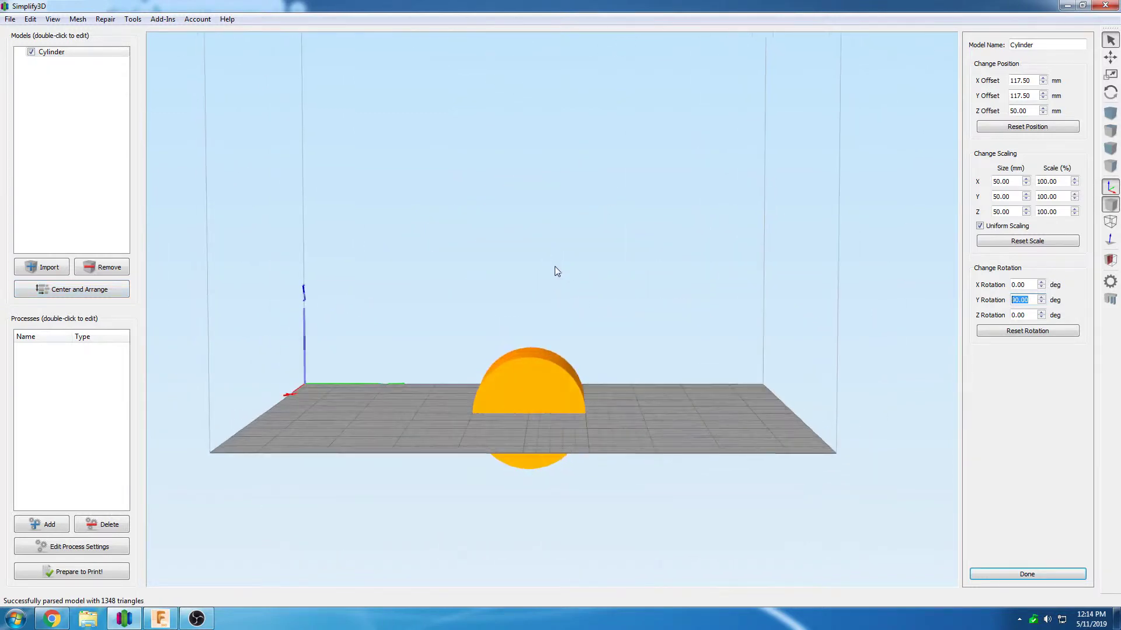
left_click(92, 290)
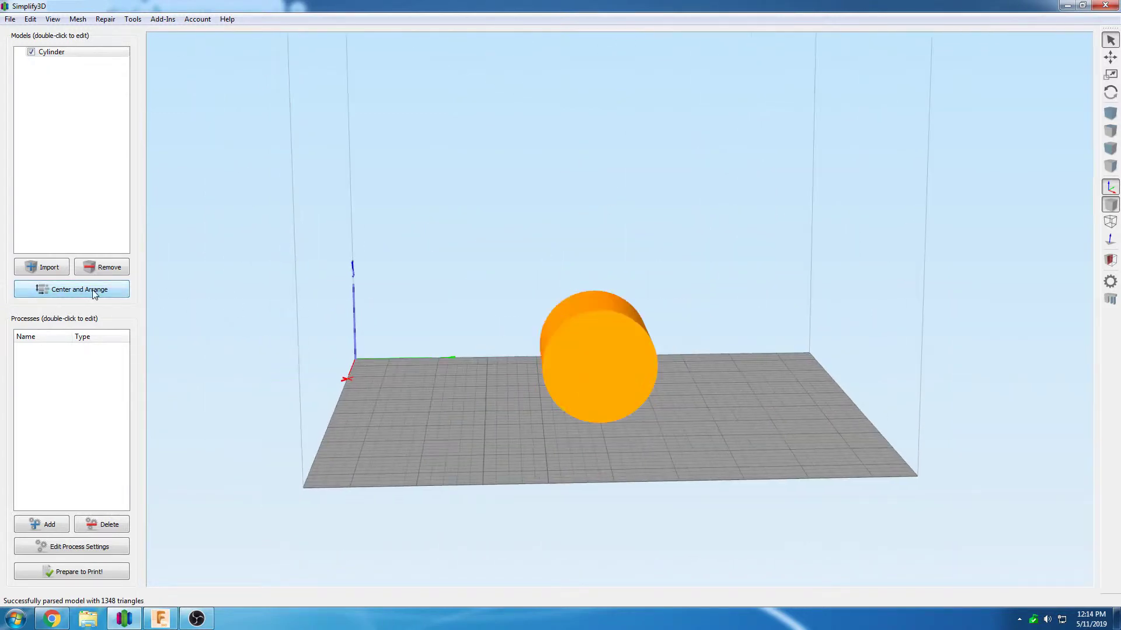
left_click_drag(440, 404, 467, 436)
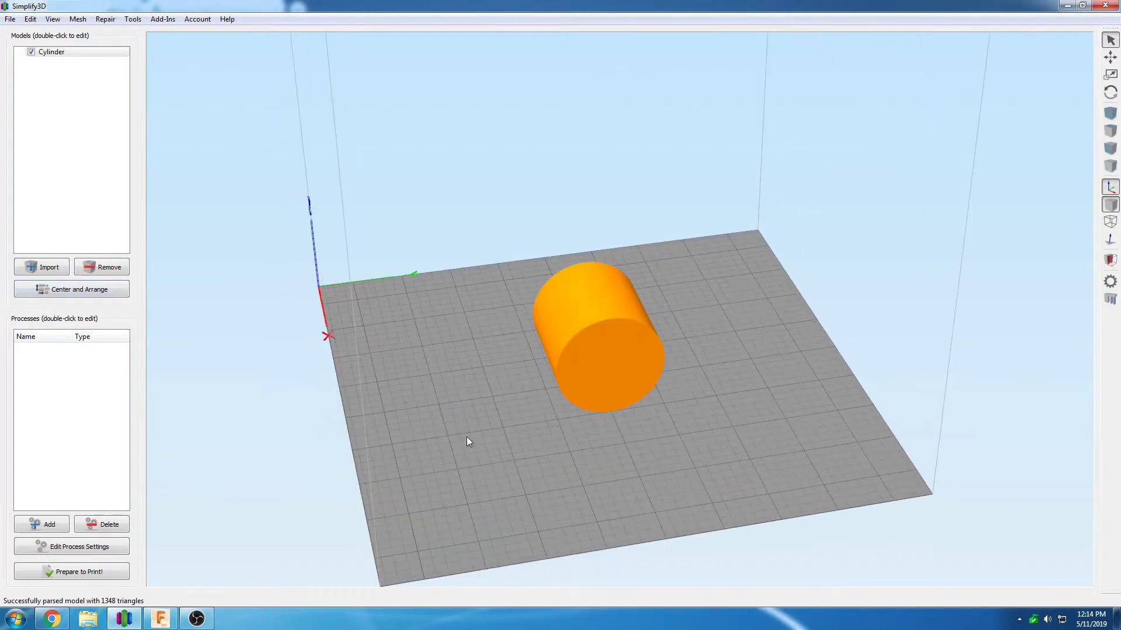
key("ctrl+3")
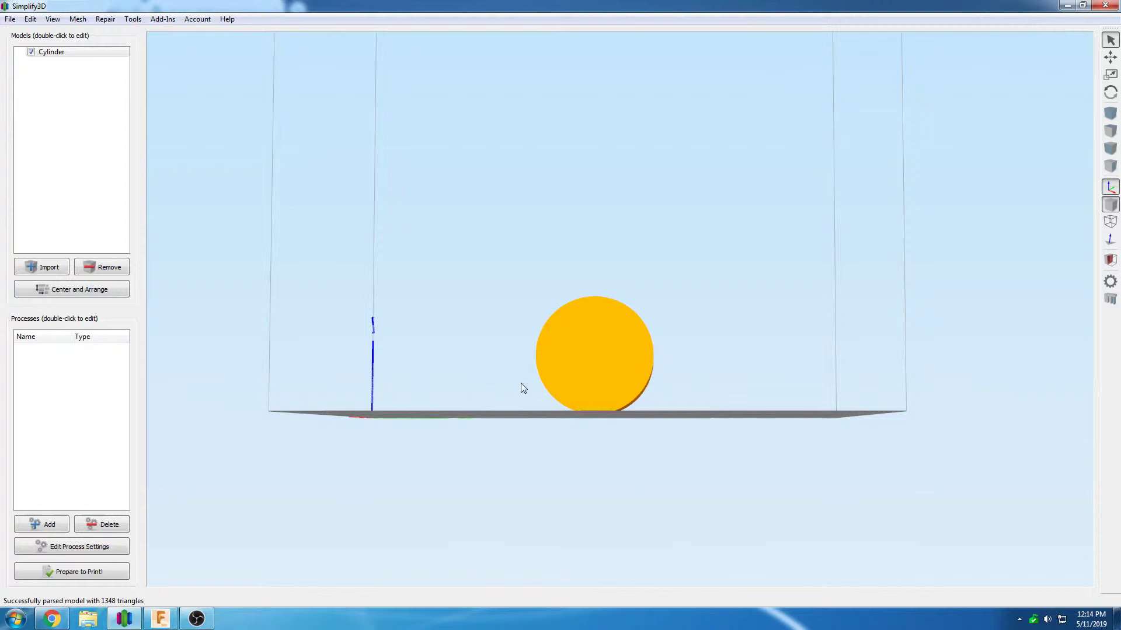
key("ctrl+0")
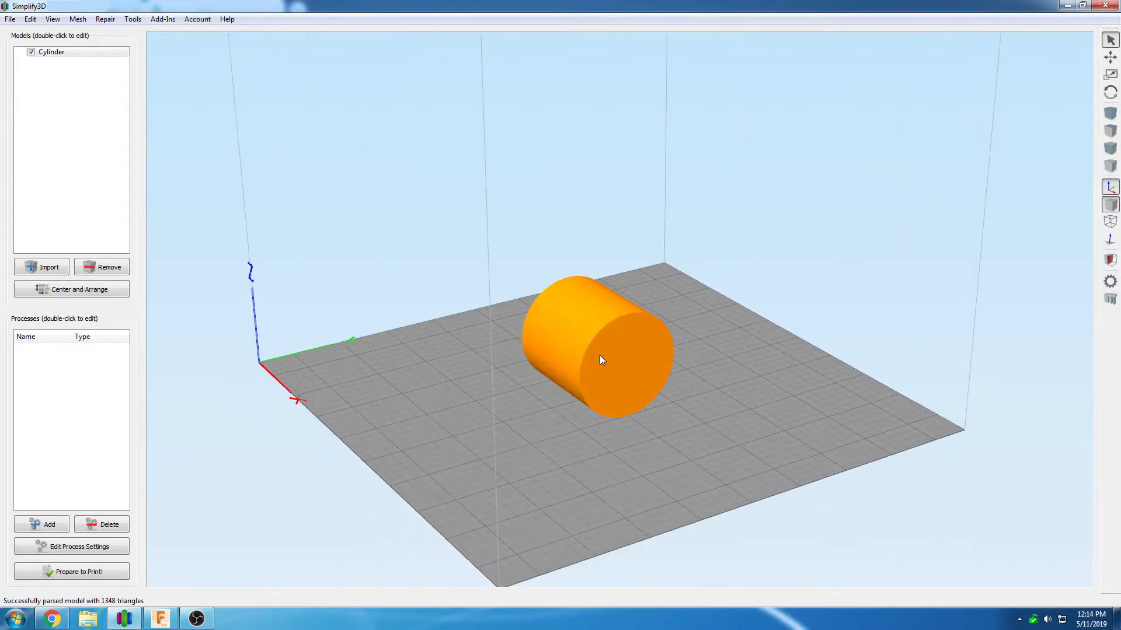
- Reset the cylinder's rotation and scale and re-centre it upright on the bed
double_click(607, 338)
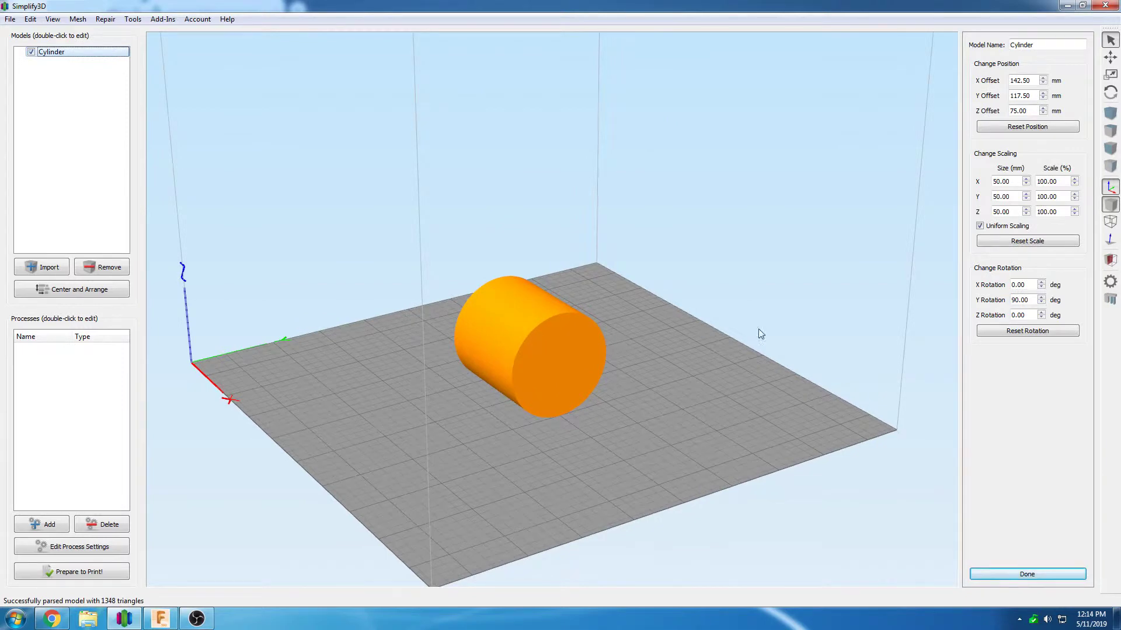
left_click(991, 331)
left_click(1005, 241)
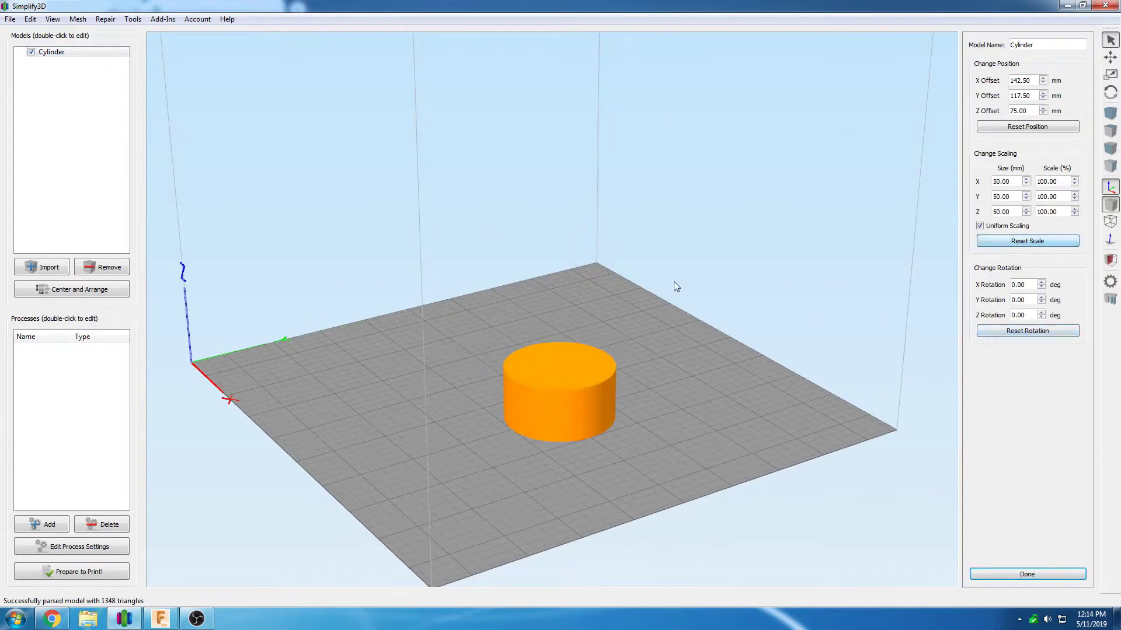
left_click(70, 289)
left_click_drag(527, 316, 589, 350)
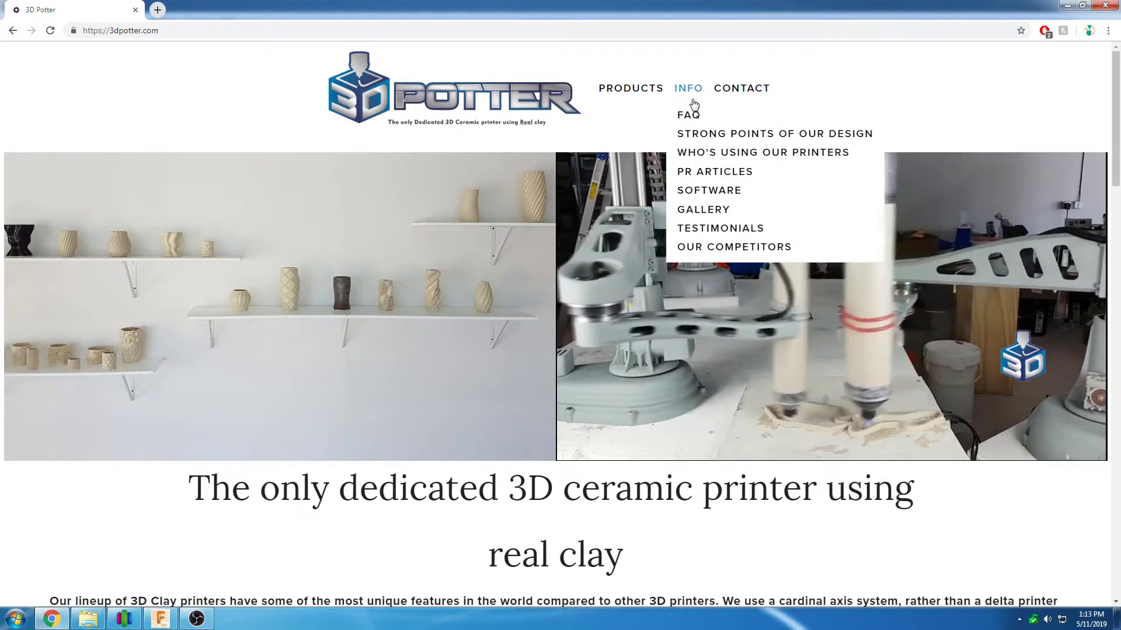
- Go to 3D Potter's FAQ page and follow the Simplify 3D settings quick link
left_click(689, 115)
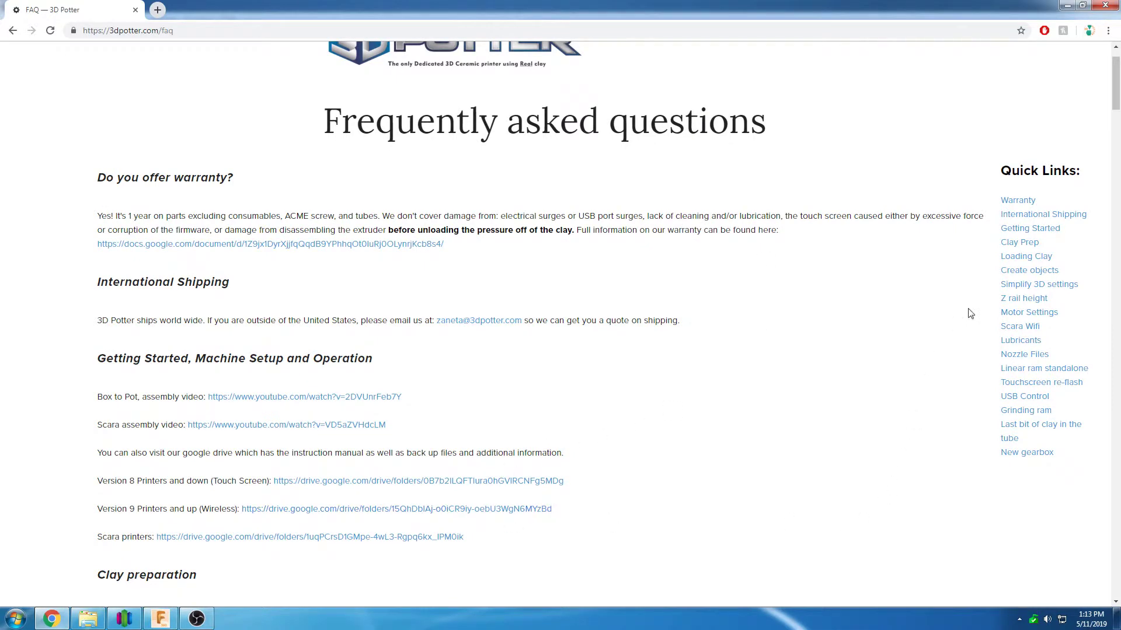
left_click(1018, 285)
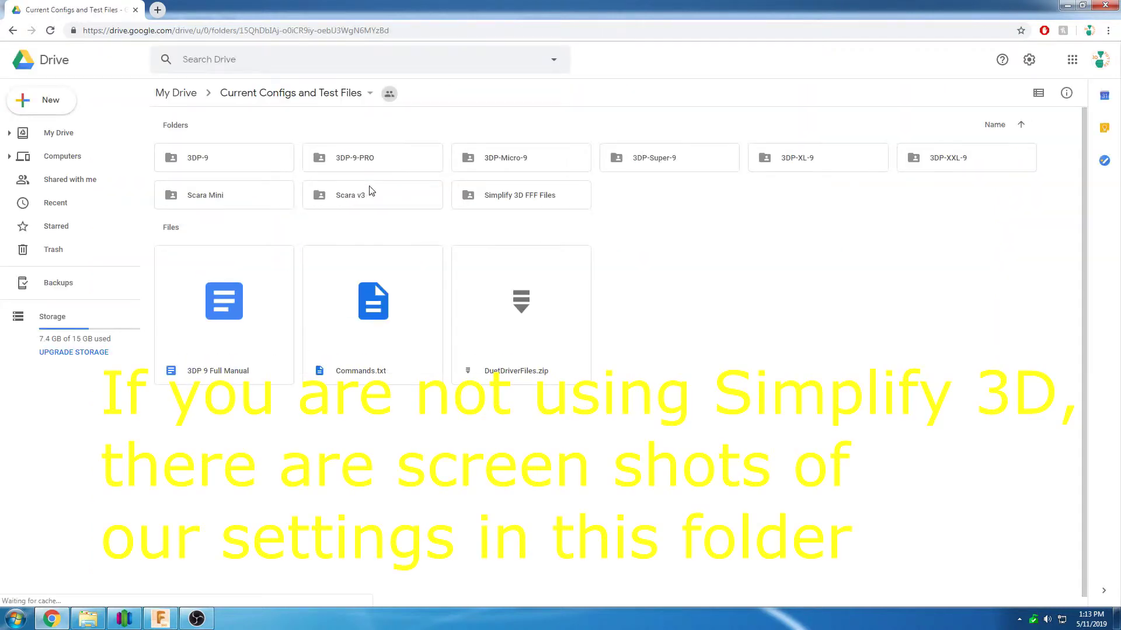
- Open the Simplify 3D FFF Files folder and download 9 Standard.fff
double_click(545, 200)
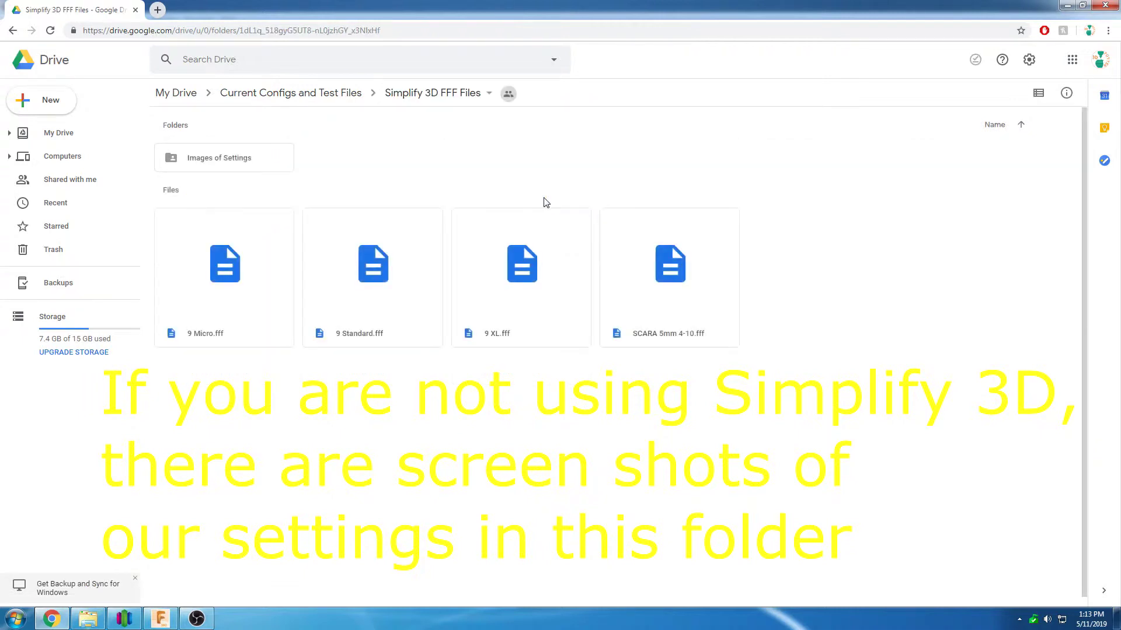
left_click(376, 267)
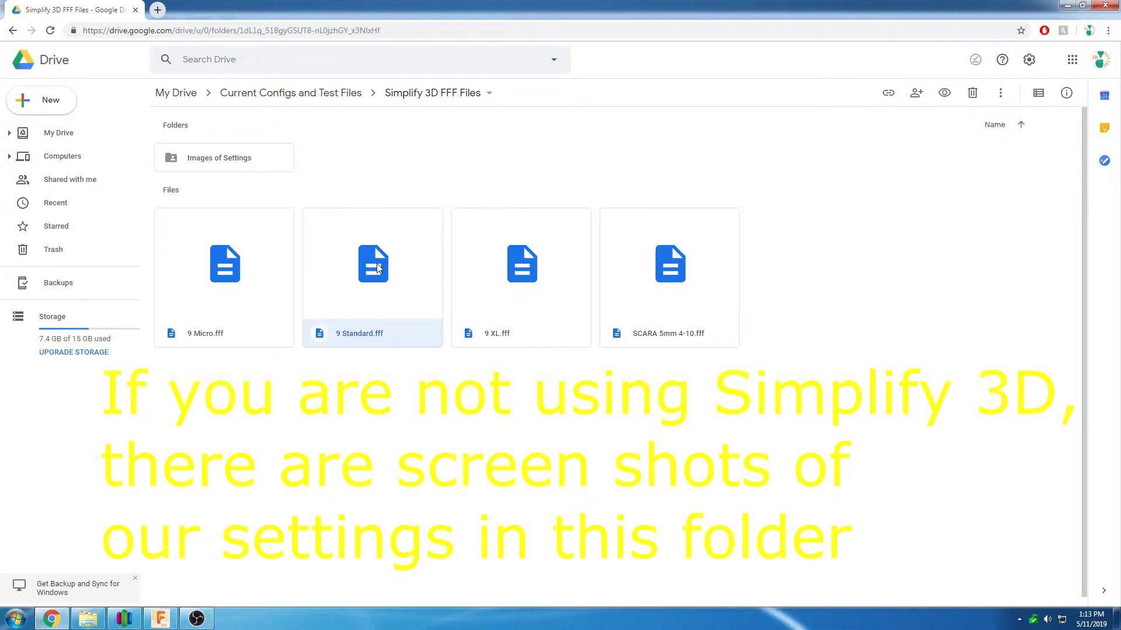
right_click(376, 267)
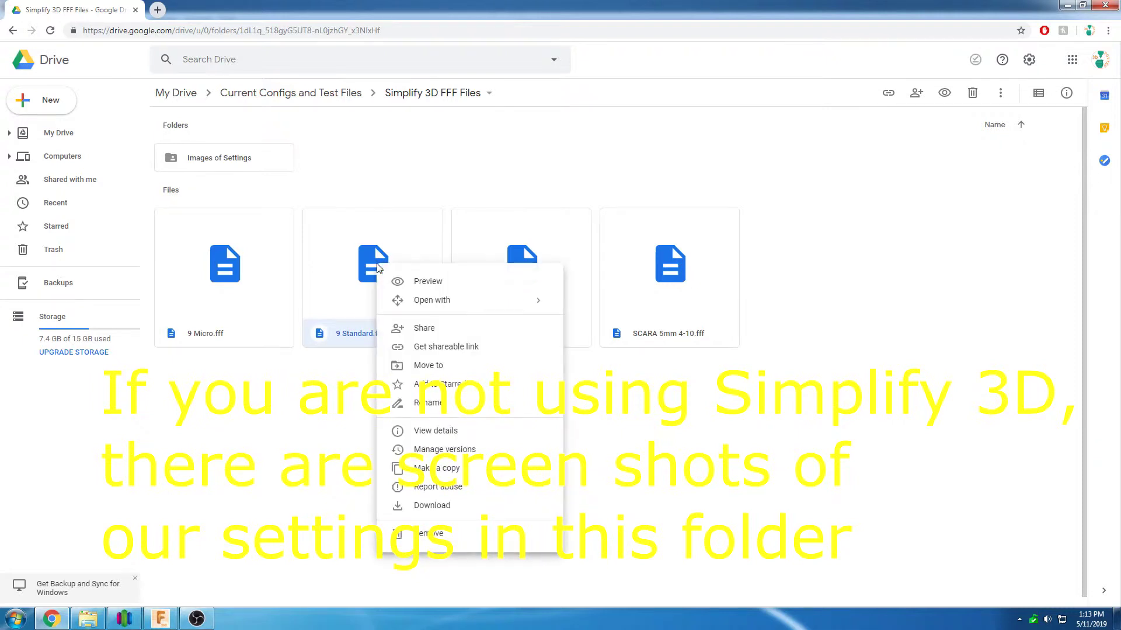
left_click(452, 508)
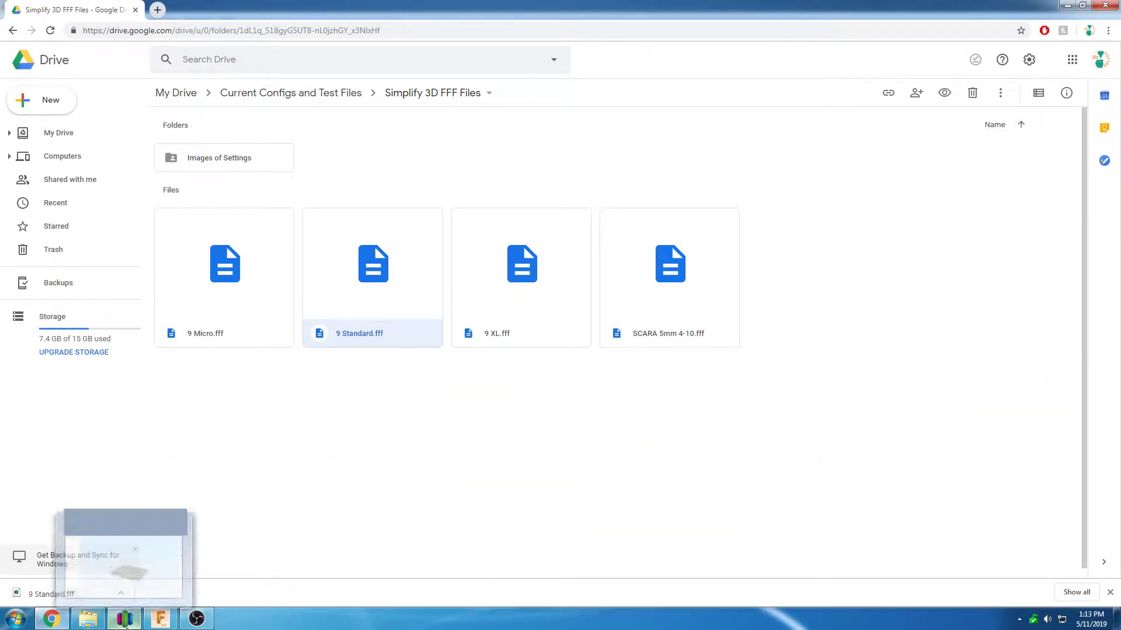
- Back in Simplify3D, import the 9 Standard FFF profile from the Downloads folder
left_click(168, 583)
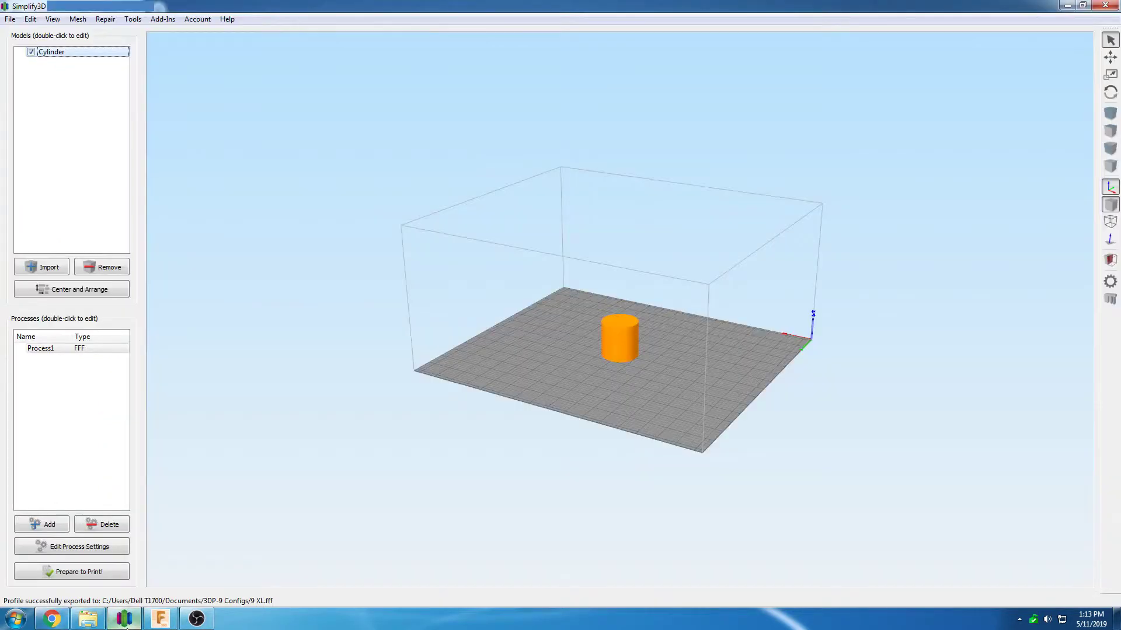
left_click(11, 19)
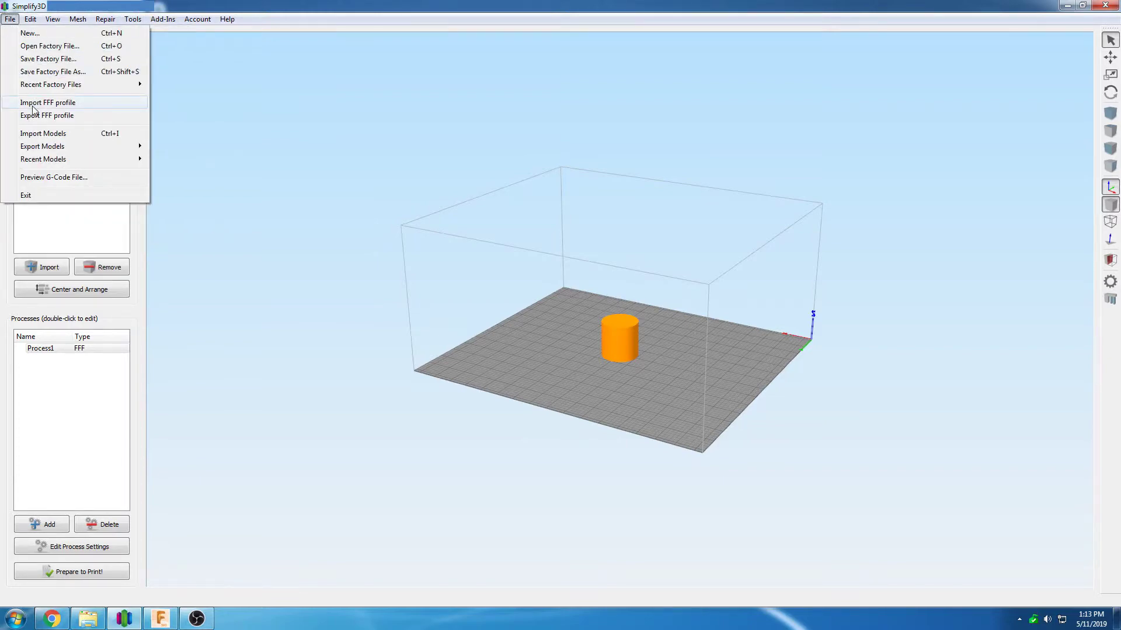
left_click(33, 103)
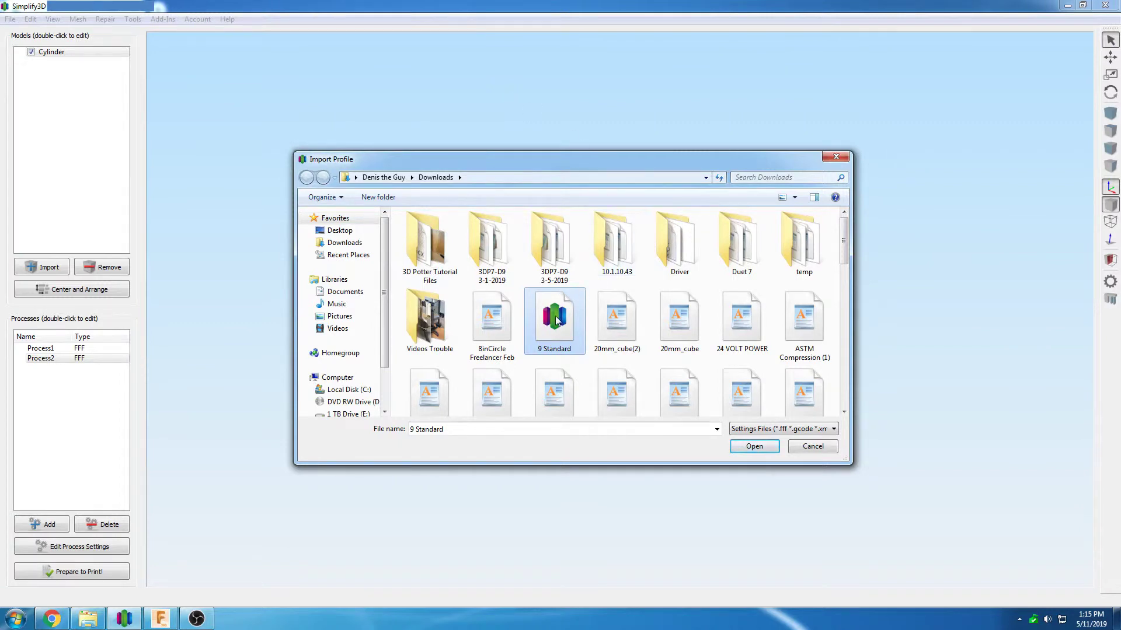
left_click(752, 449)
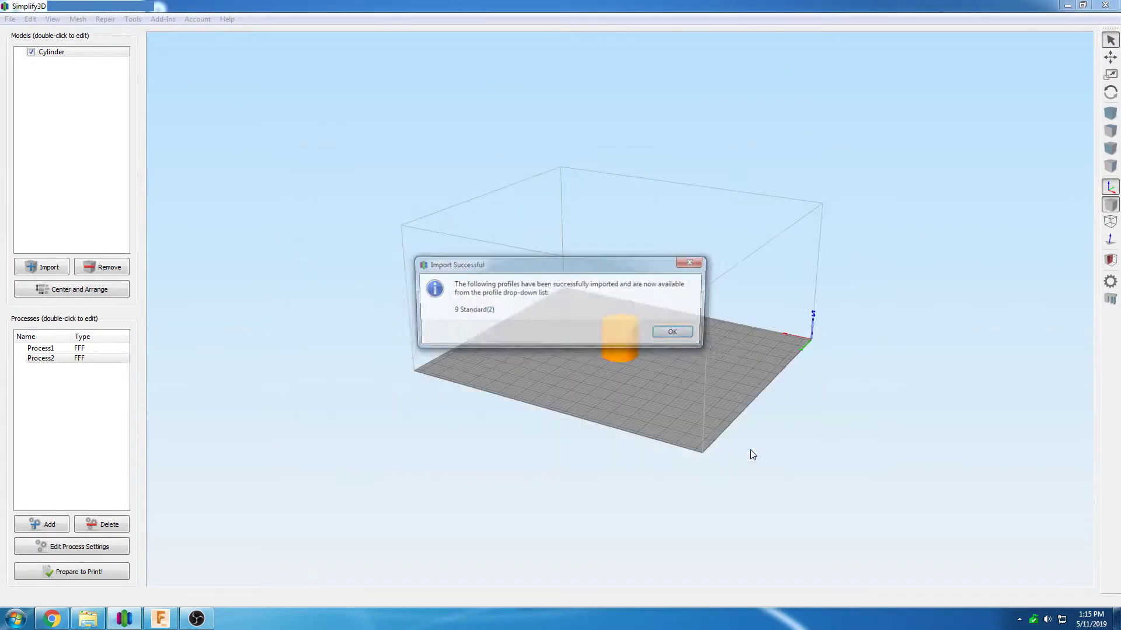
- Delete the extra Process2 and load the 9 Standard(2) profile into Process1
left_click(683, 336)
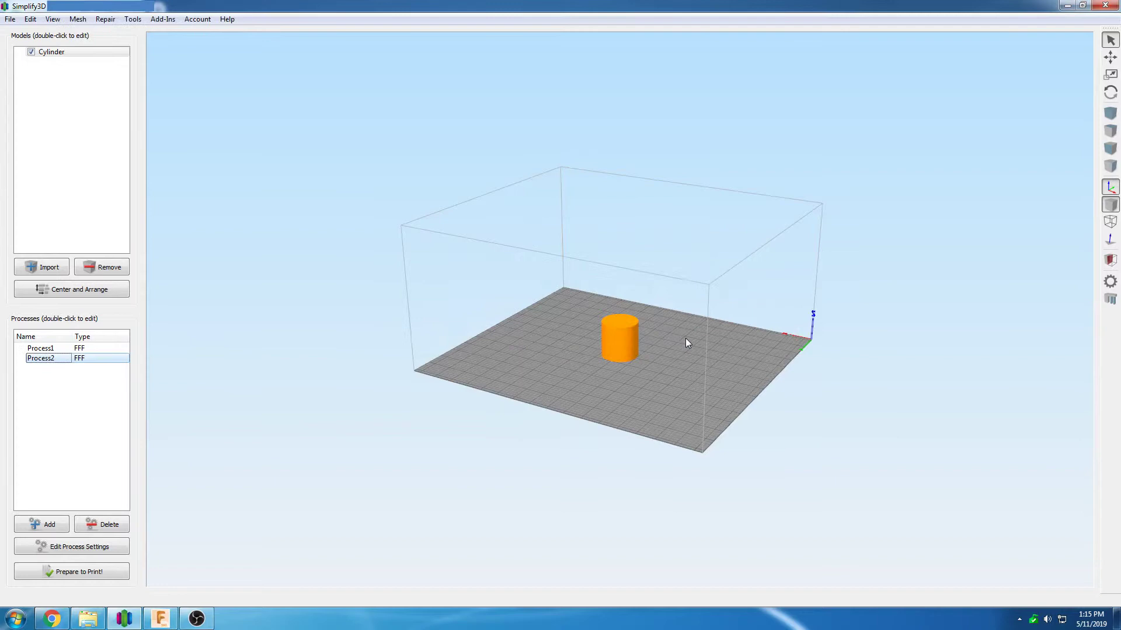
key("Delete")
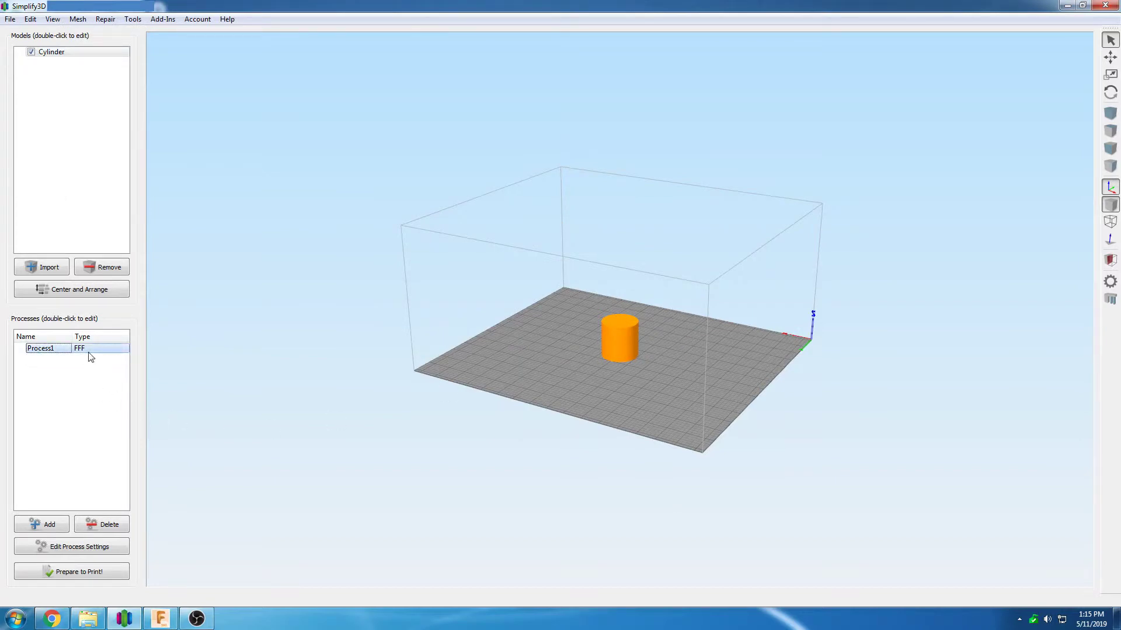
double_click(88, 349)
left_click(471, 159)
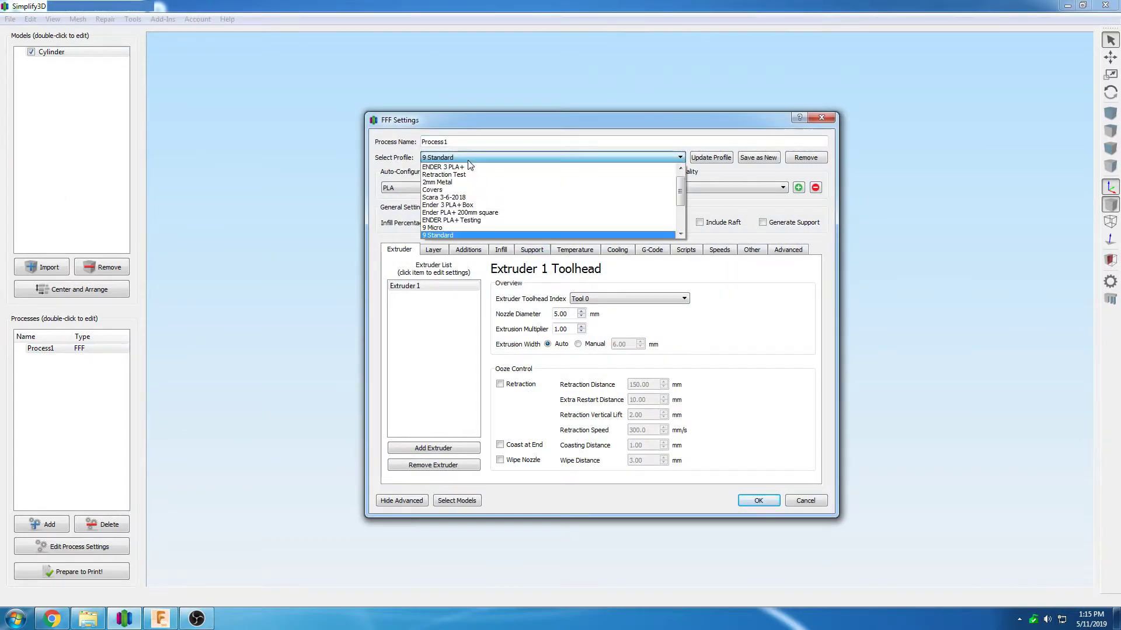
scroll(470, 195, "down", 2)
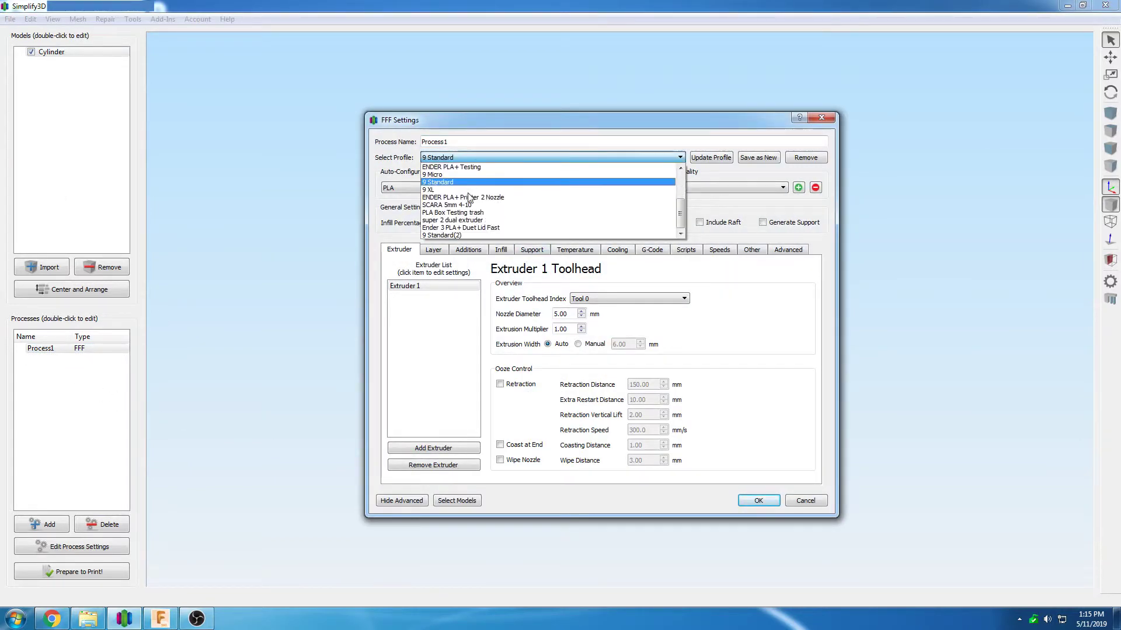
left_click(461, 235)
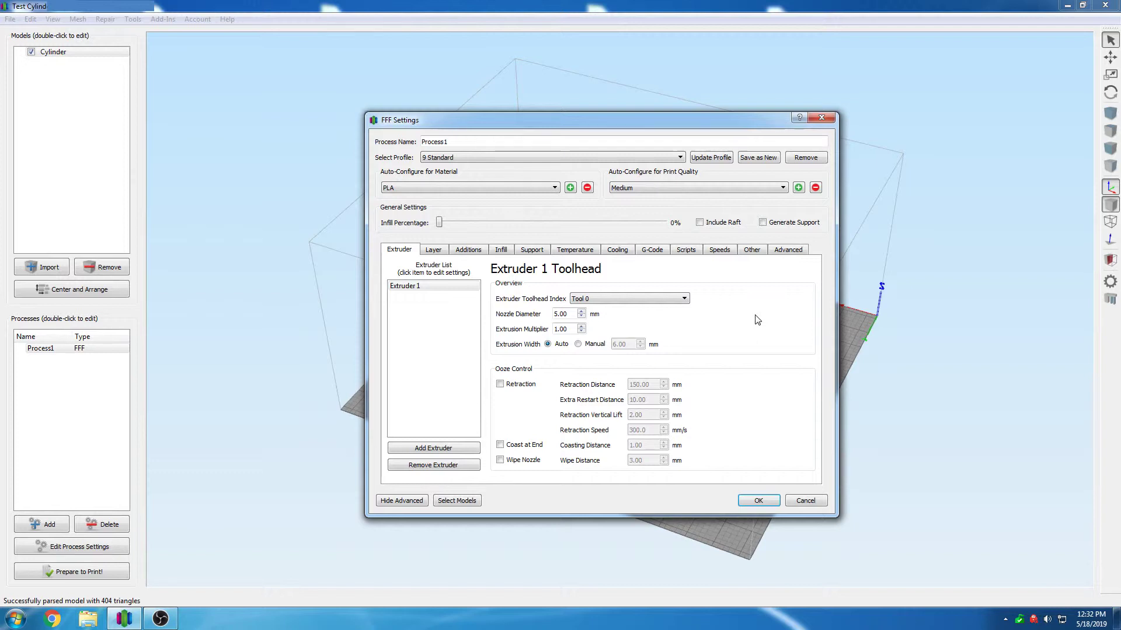
- Check the 5.00 nozzle diameter, then view the Layer settings: 1.5 mm layers, vase mode
left_click_drag(565, 311, 547, 312)
left_click(713, 338)
left_click(432, 252)
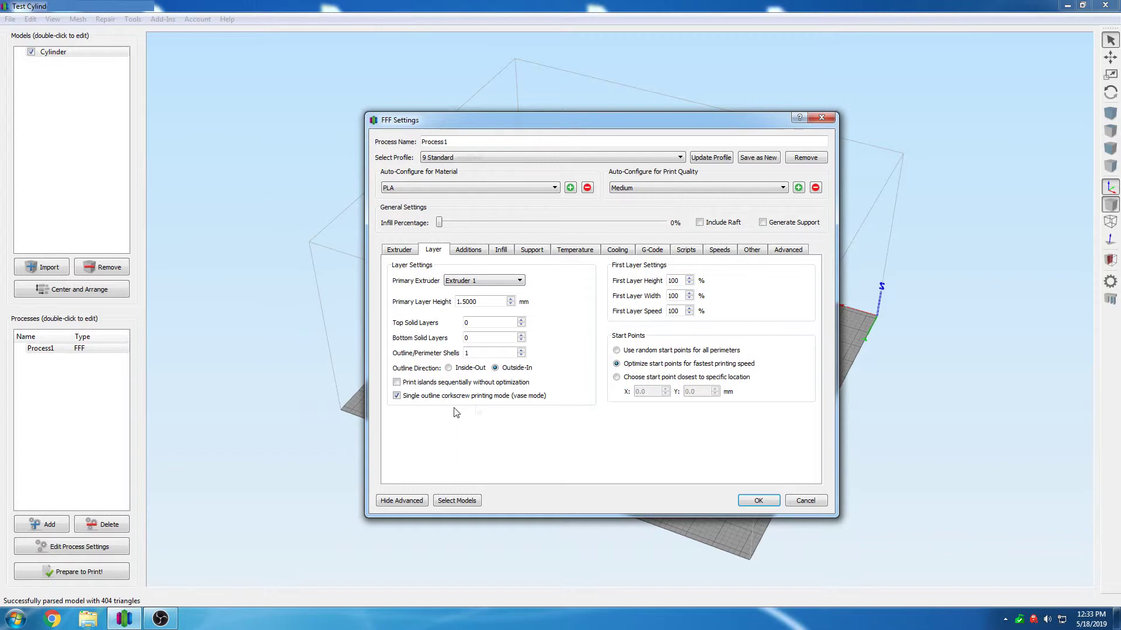
- Raise Skirt Outlines from 1 to 2 and set Default Printing Speed to 20 mm/s
left_click(471, 252)
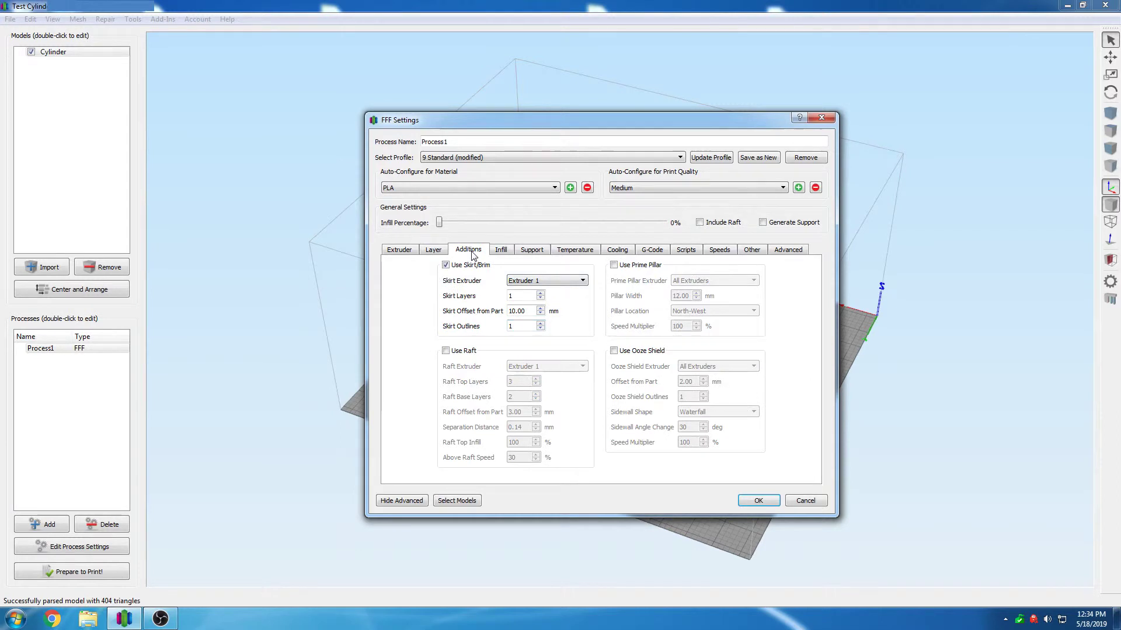
left_click(540, 324)
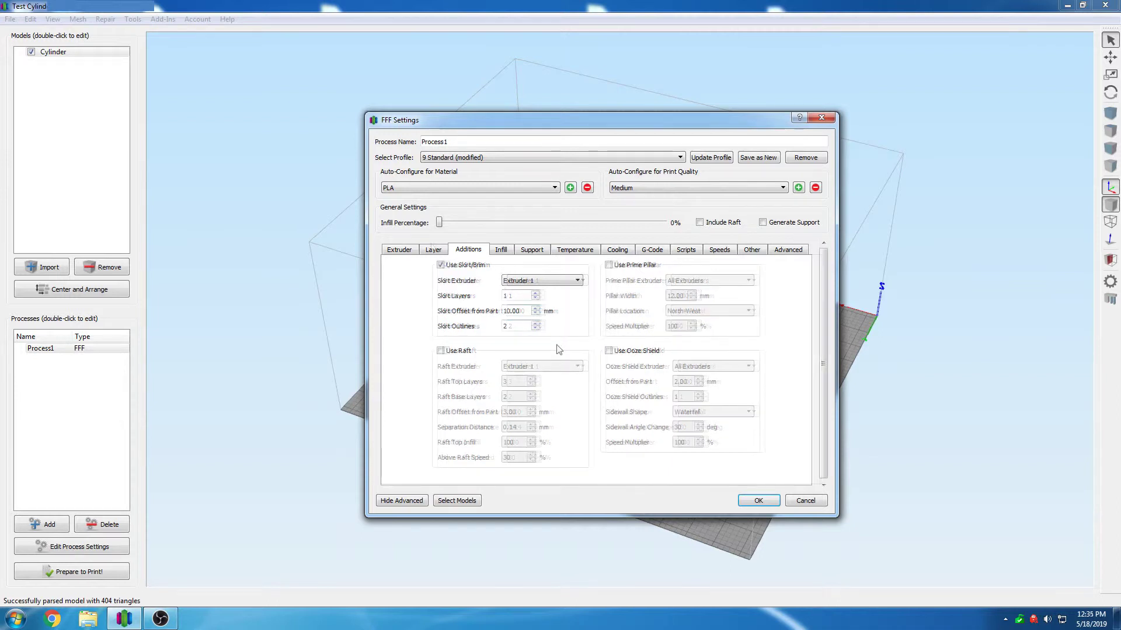
left_click(726, 251)
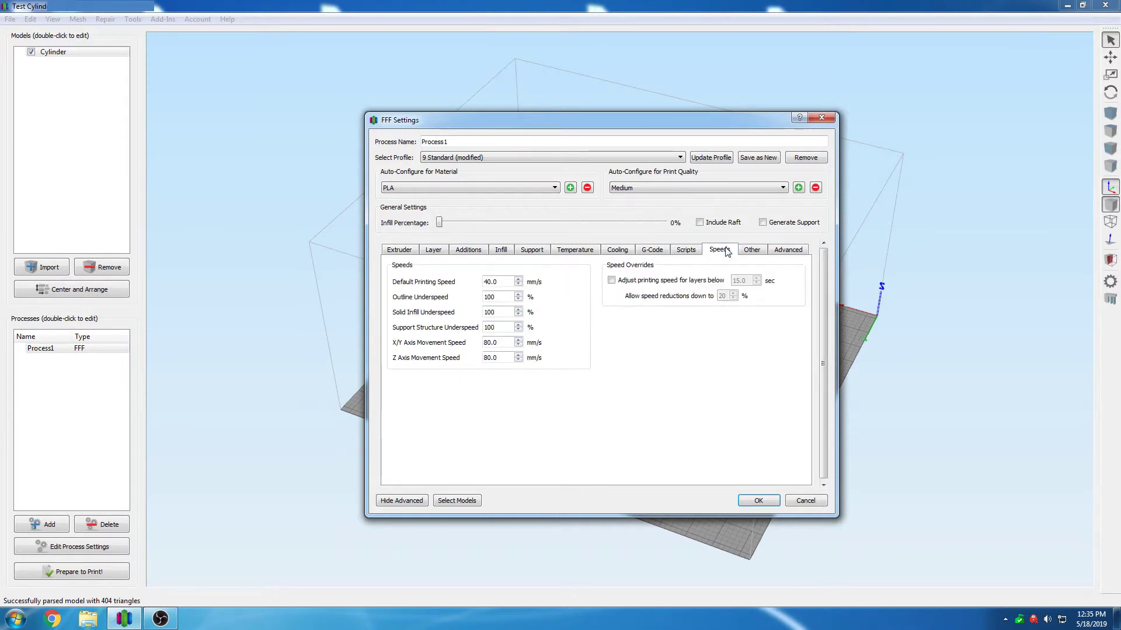
left_click_drag(509, 283, 454, 283)
type("100")
left_click(587, 404)
left_click_drag(513, 280, 459, 289)
type("20")
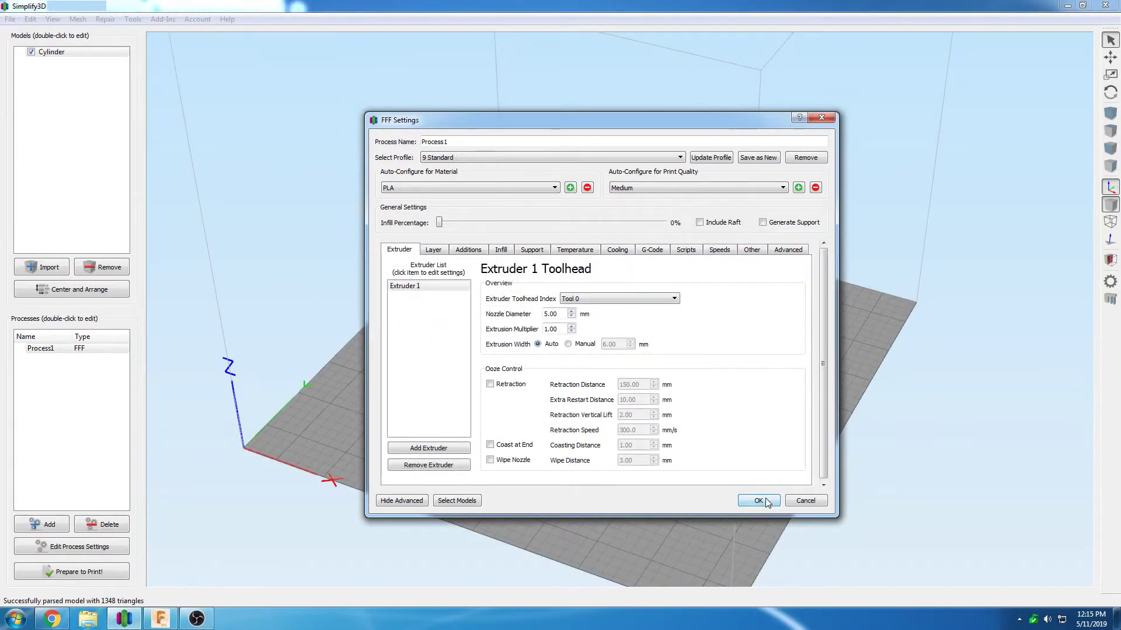
- Accept the FFF settings and centre the cylinder on the build plate
left_click(758, 500)
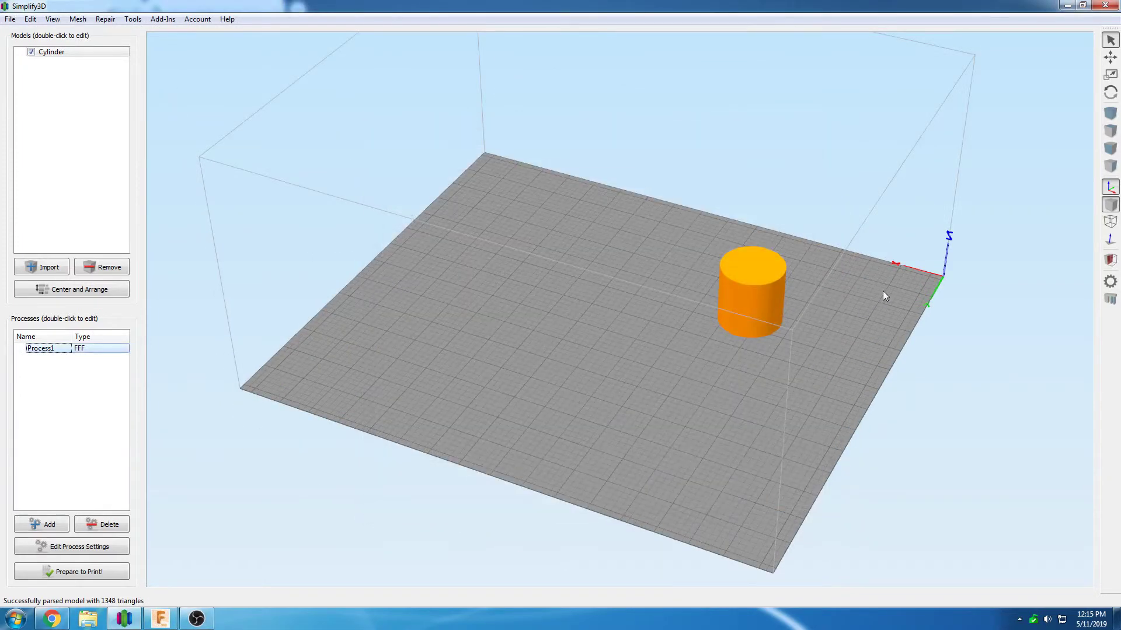
left_click_drag(883, 291, 560, 307)
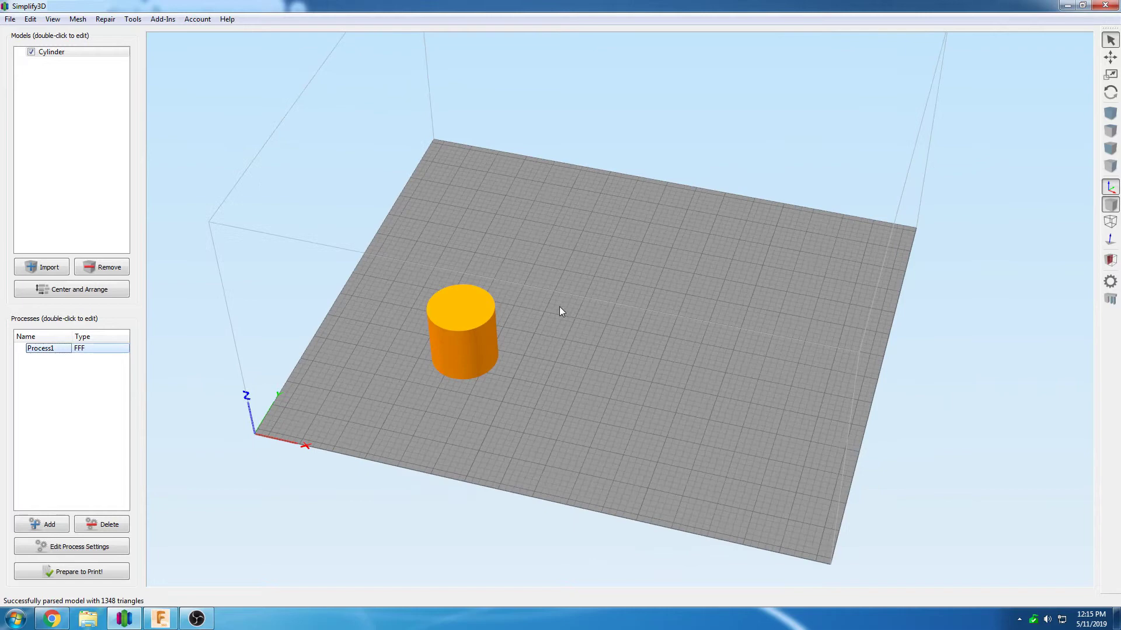
left_click(107, 288)
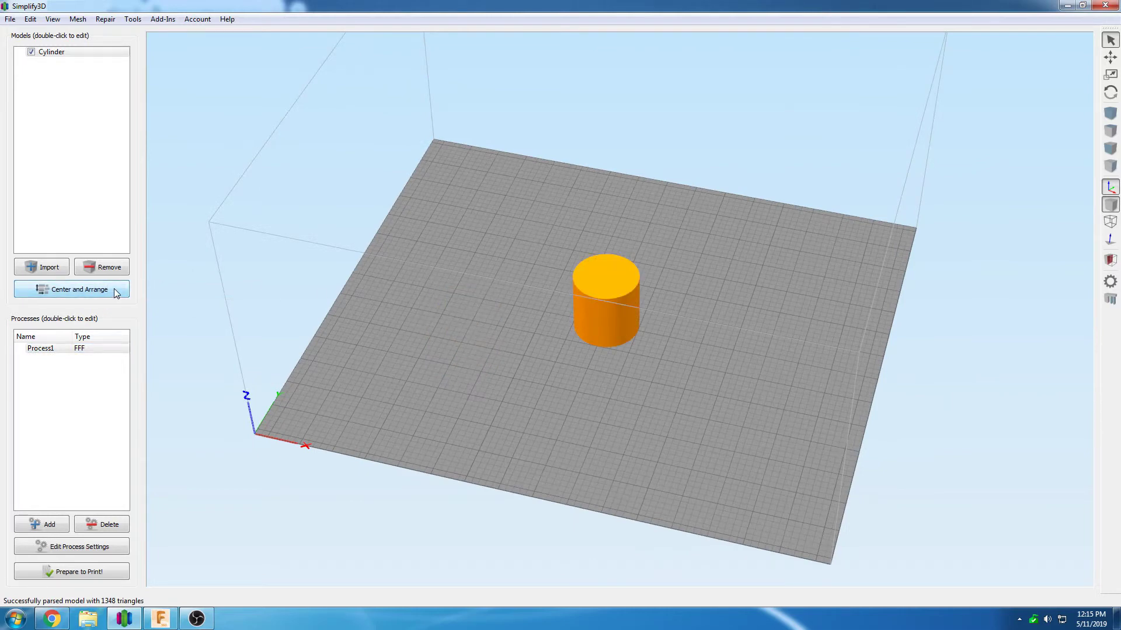
- Slice the cylinder and replay its preview up to all 6455 lines inside the skirt ring
left_click(79, 572)
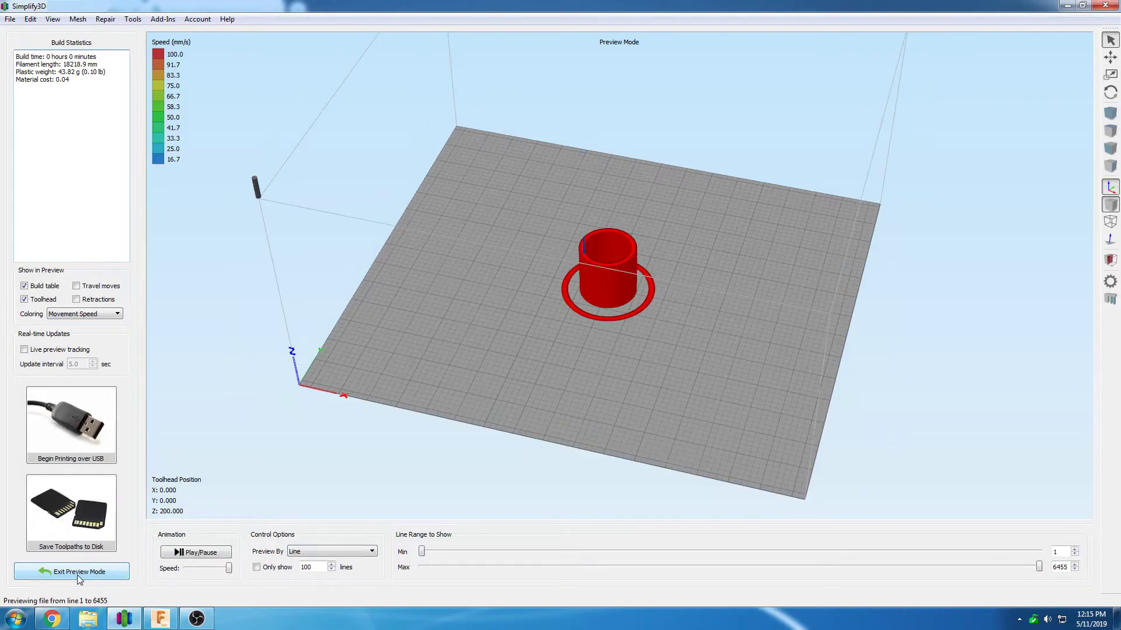
scroll(534, 370, "up", 5)
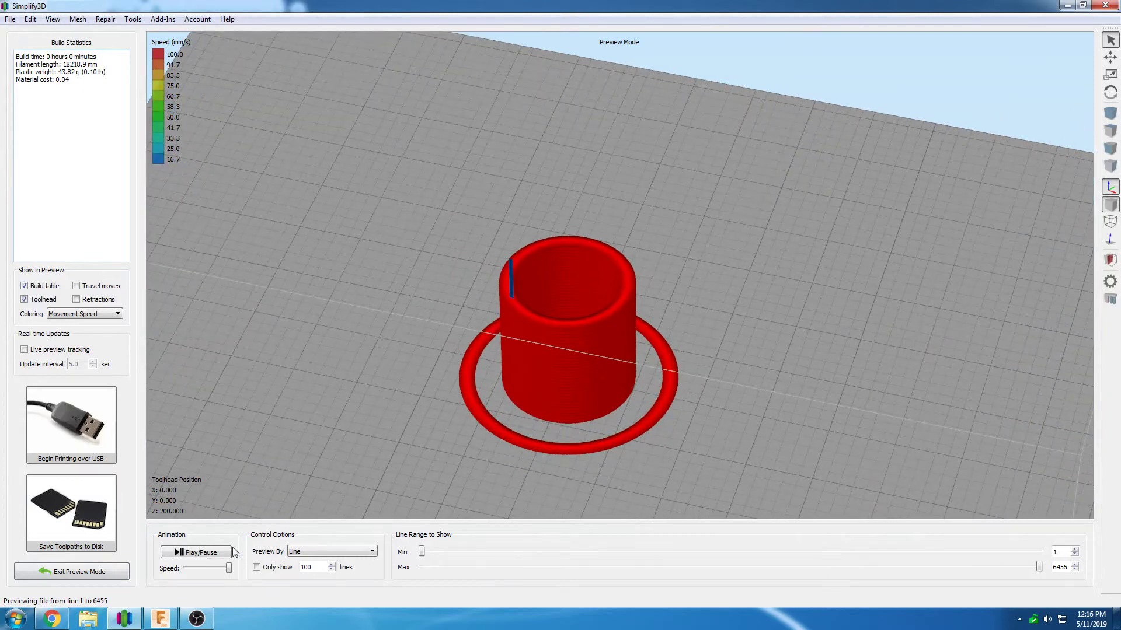
left_click(211, 553)
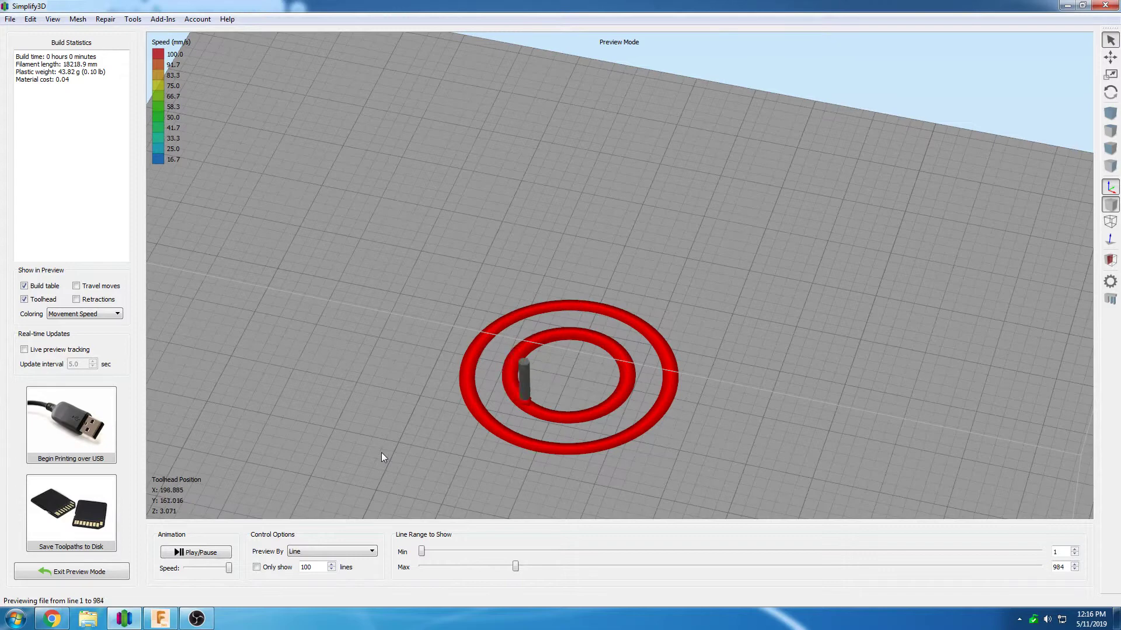
left_click_drag(382, 453, 407, 343)
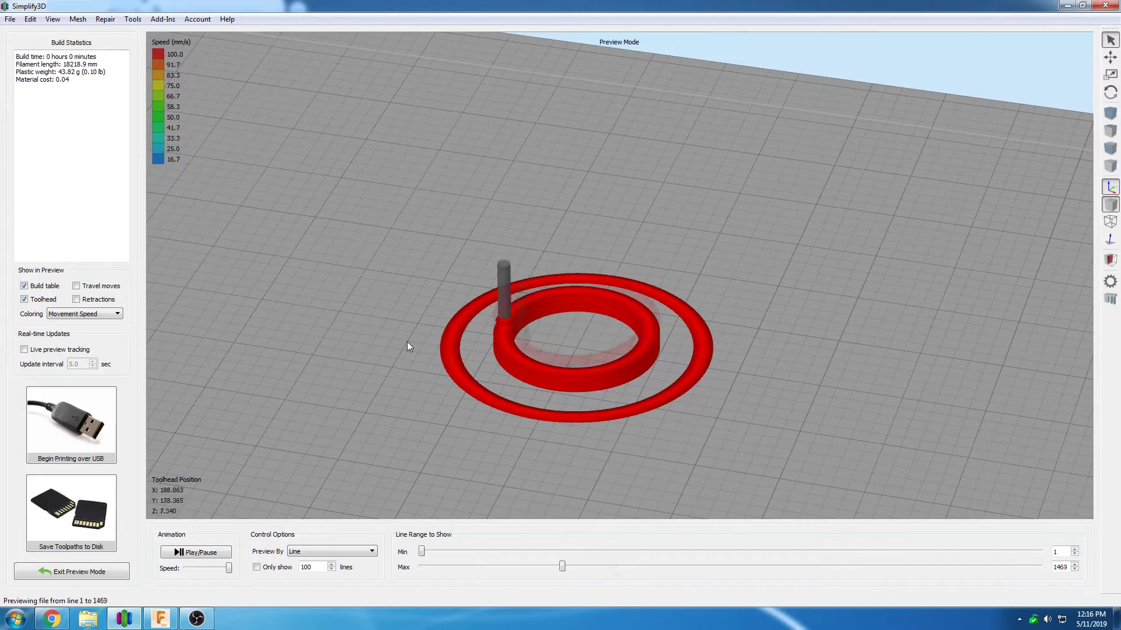
left_click_drag(562, 566, 1046, 569)
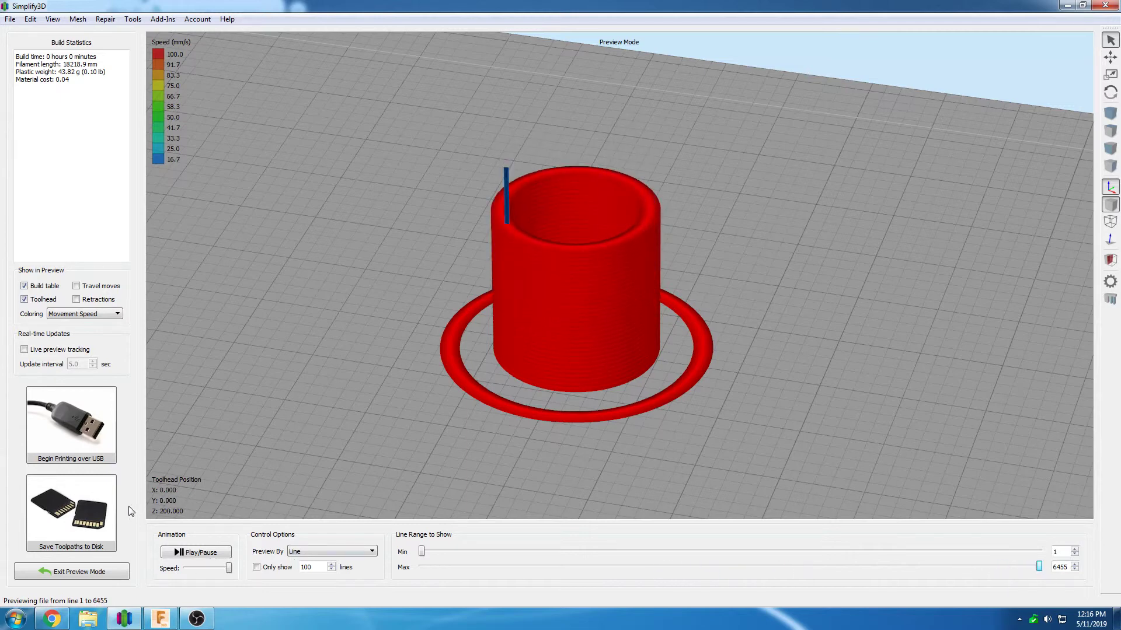
- Export the toolpaths as Cylinder.gcode to the Duet Board Prints folder
left_click(82, 511)
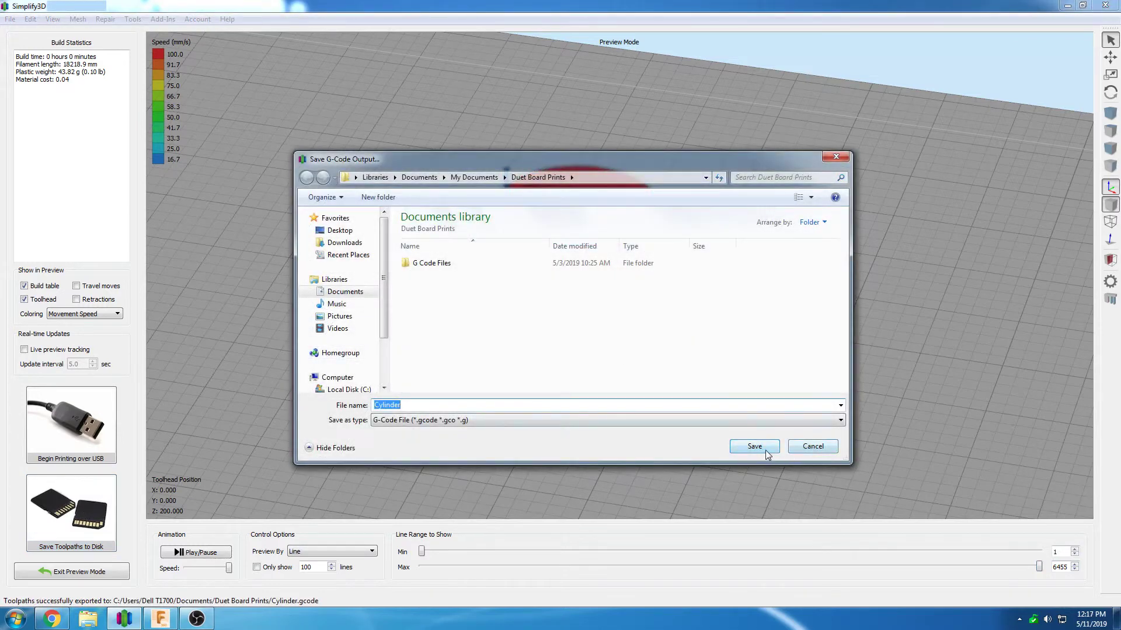
left_click(766, 449)
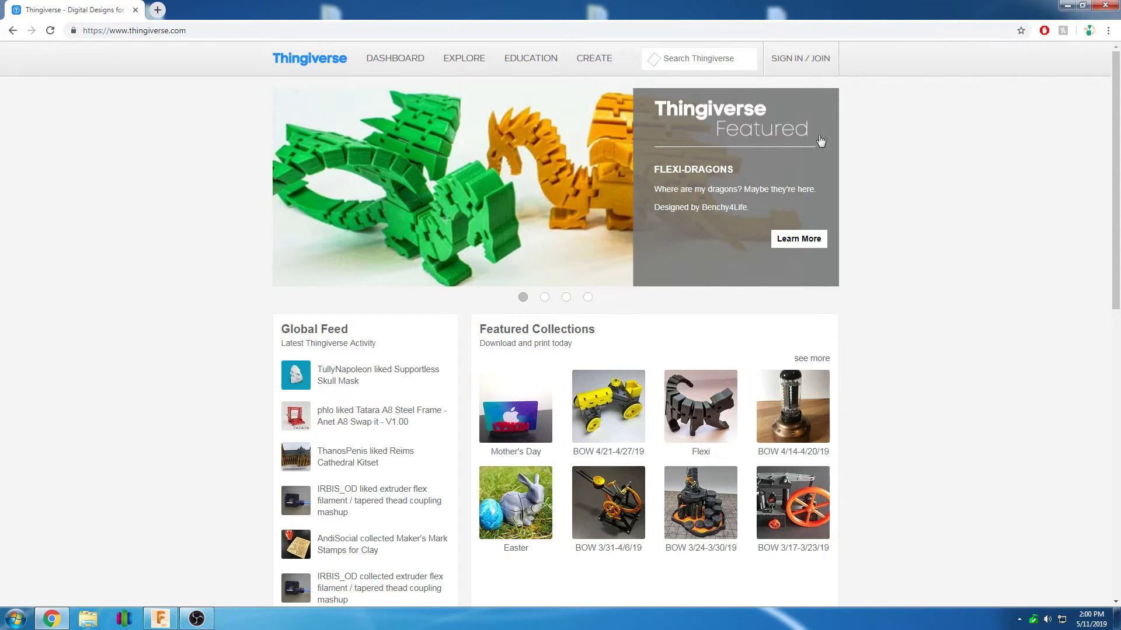
- Search Thingiverse for 'vase' and download all files of Twisted 6-sided Vase Basic
left_click(687, 58)
type("vase")
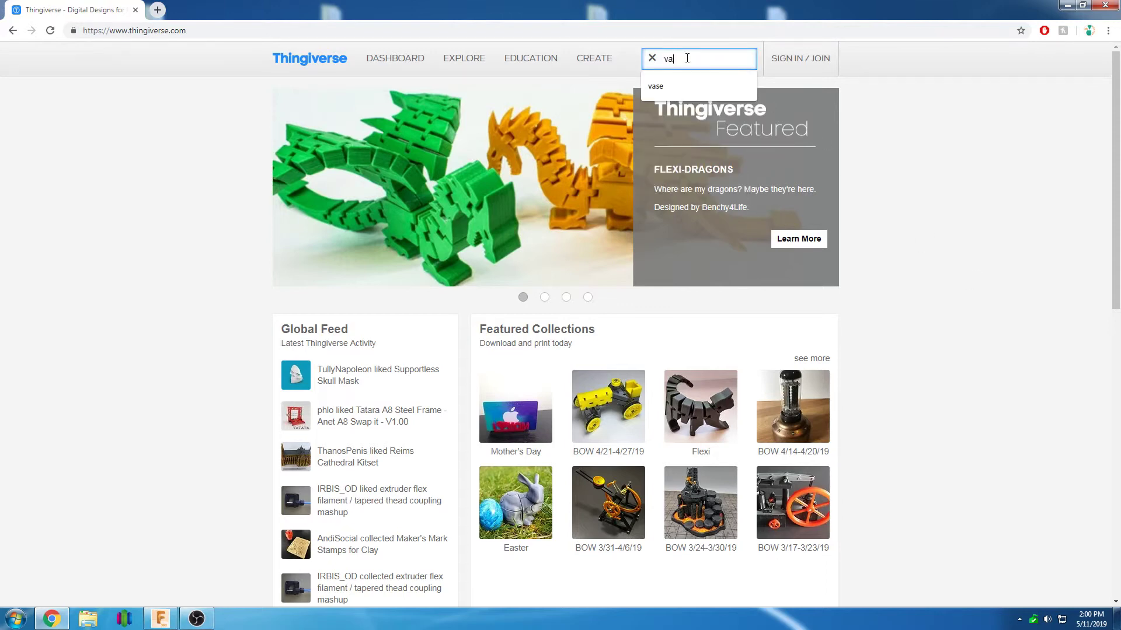
key("Return")
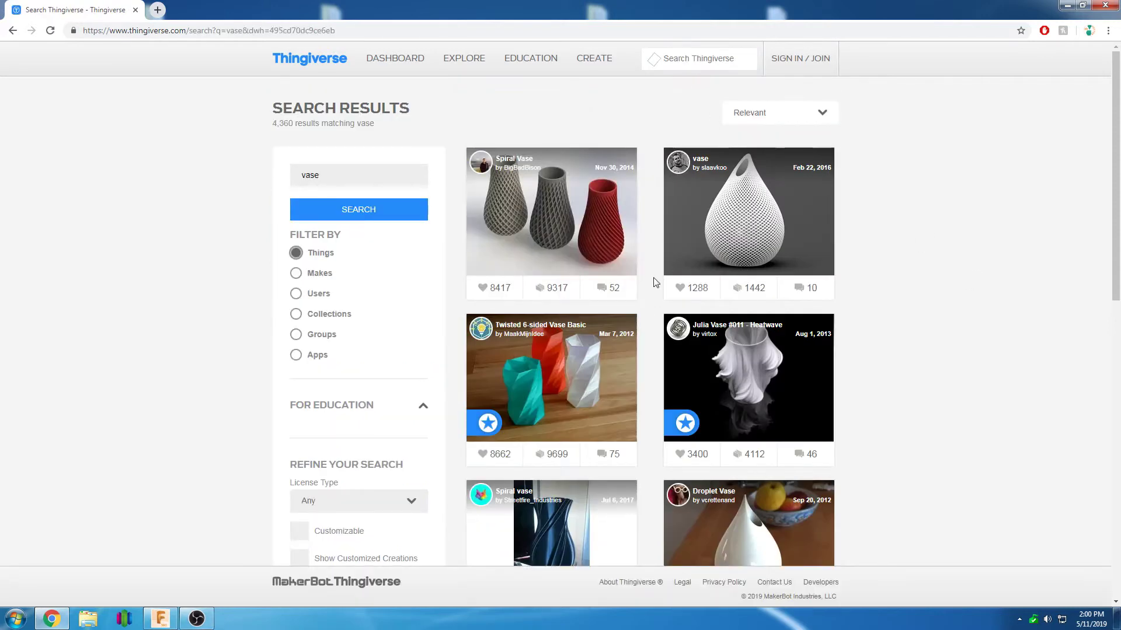
left_click(547, 374)
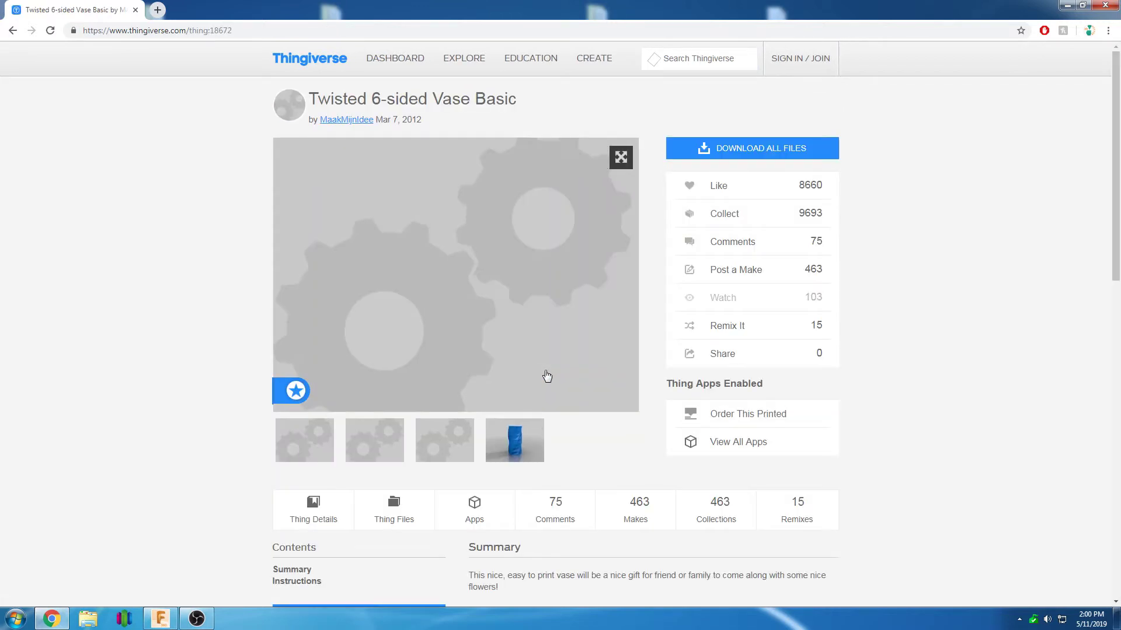
left_click(745, 149)
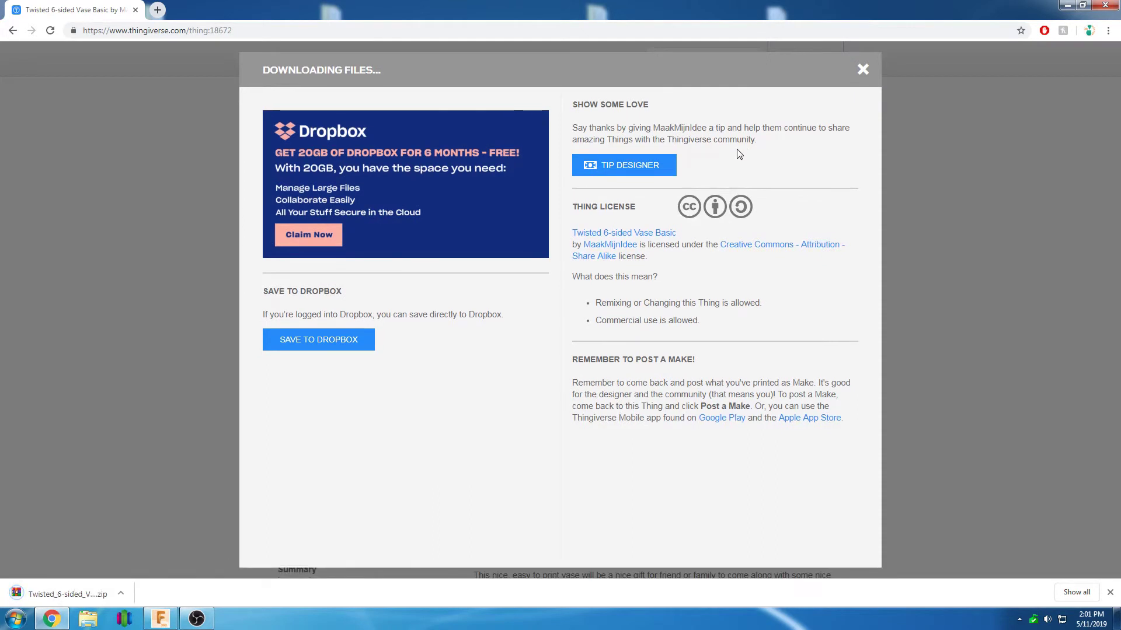
- Open Twisted_Vase_Basic.stl from the downloaded zip into Simplify3D
left_click(80, 595)
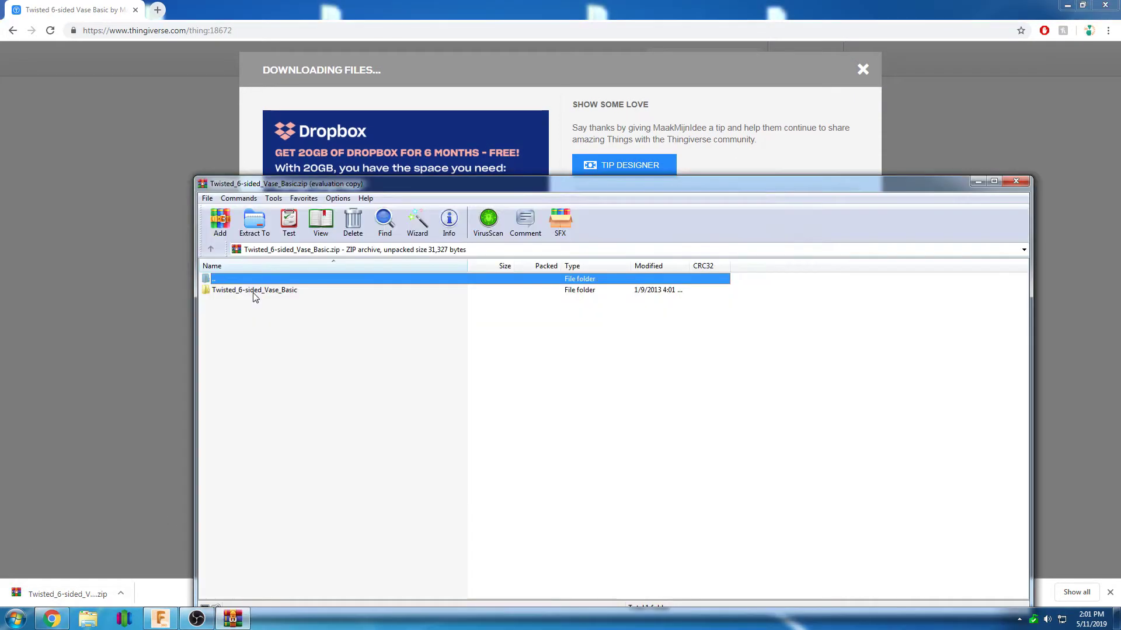
double_click(274, 292)
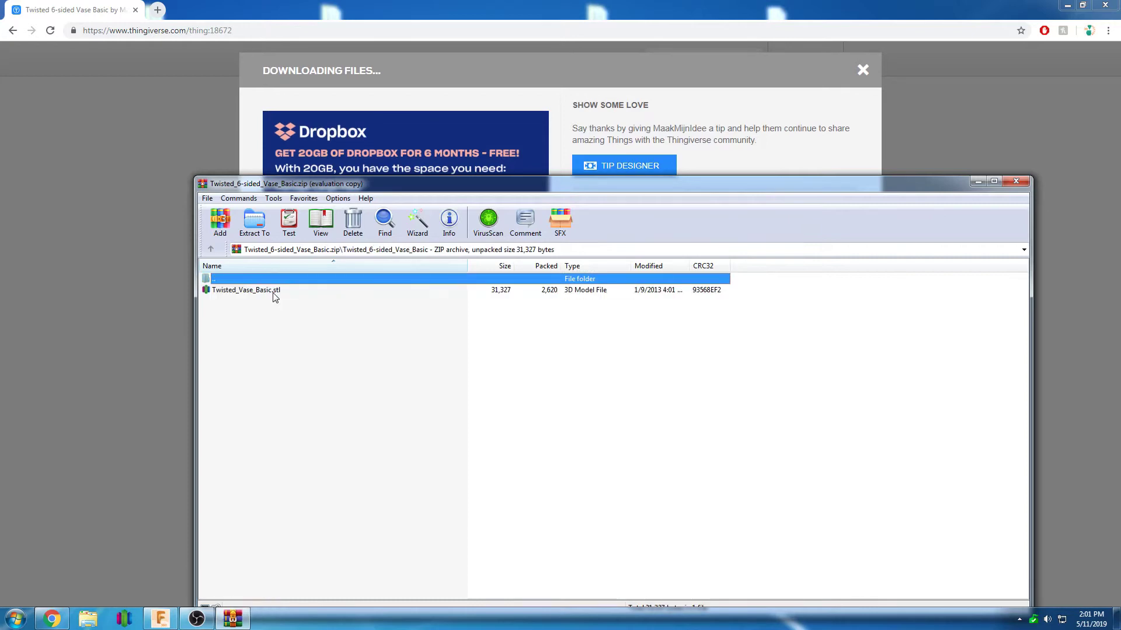
left_click(274, 292)
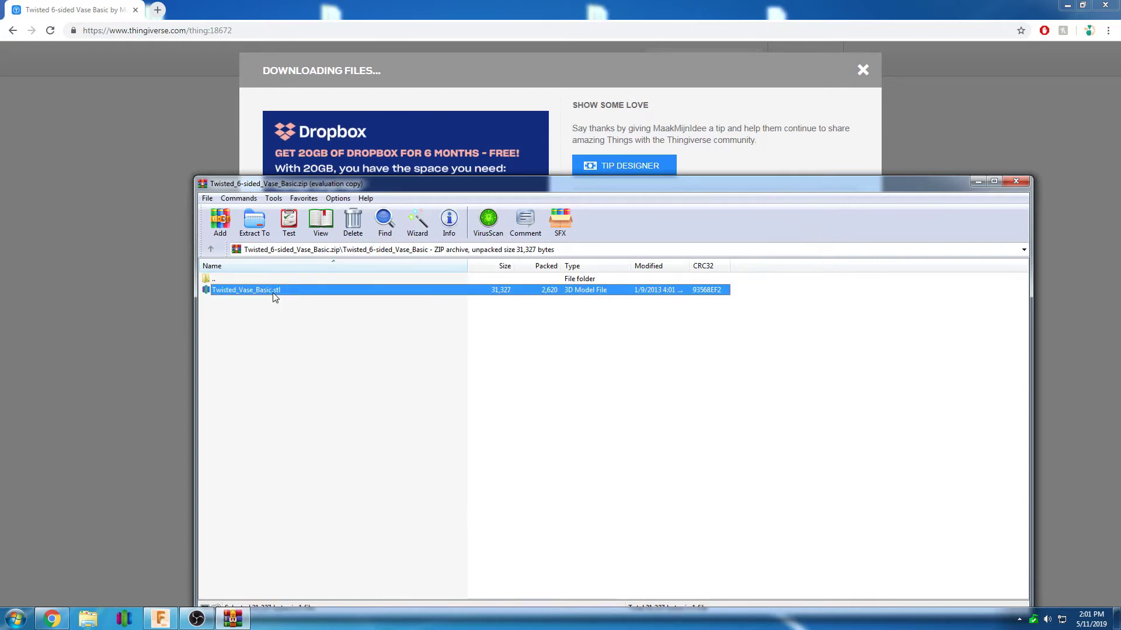
double_click(273, 292)
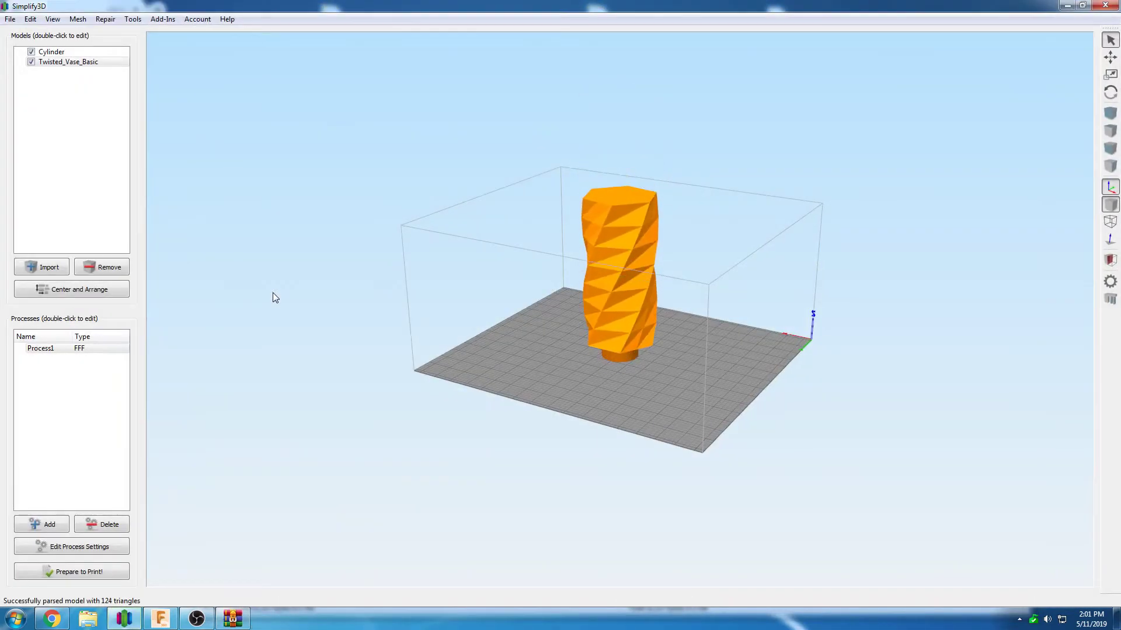
- Slice the vase into 2583 lines and view its lower layers from a zoomed top-down angle
left_click(52, 572)
left_click_drag(524, 345, 475, 311)
scroll(474, 342, "up", 5)
mouse_move(1040, 567)
left_mouse_down()
mouse_move(625, 554)
mouse_move(478, 568)
mouse_move(1040, 567)
left_mouse_up()
- Exit Preview Mode and upload Cylinder.gcode to the Duet's G-Code Files list
left_click(81, 570)
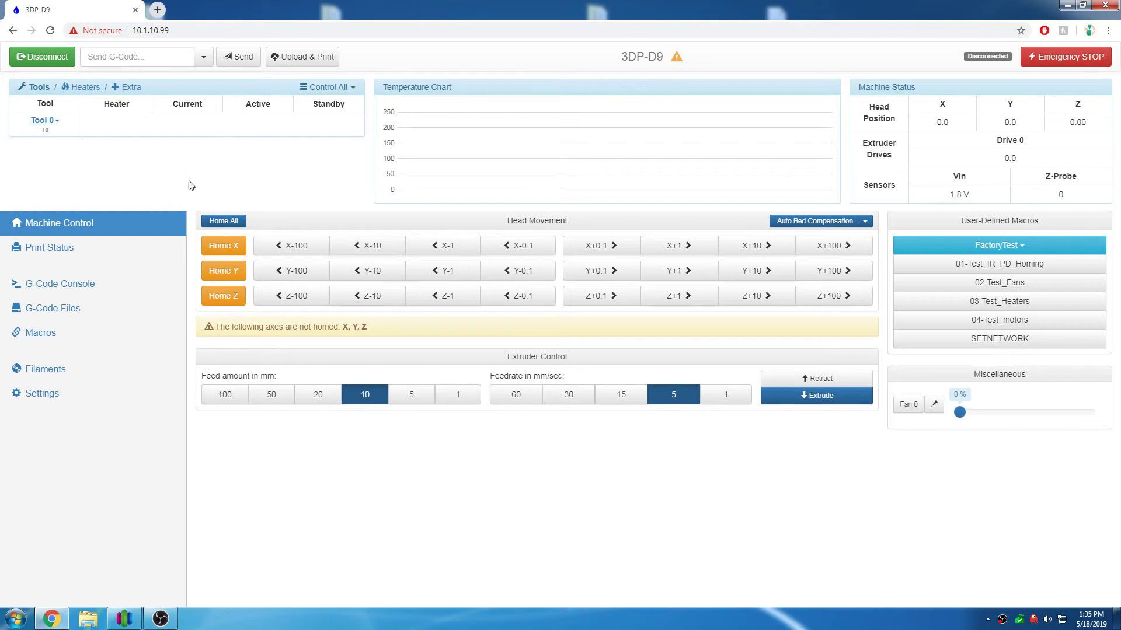
left_click(109, 323)
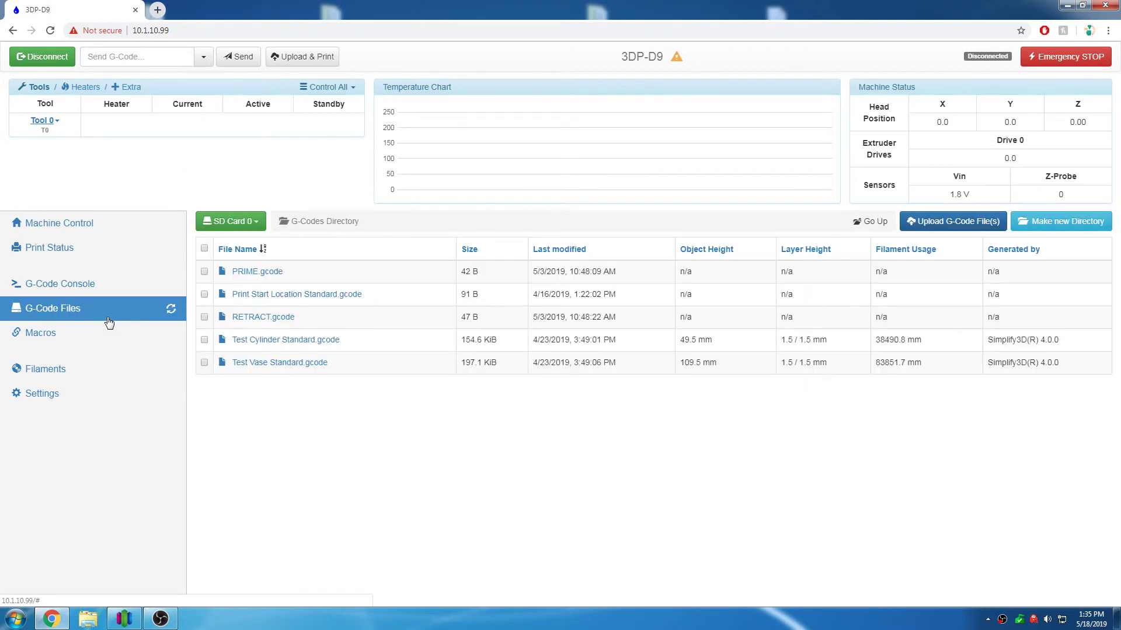
left_click(919, 223)
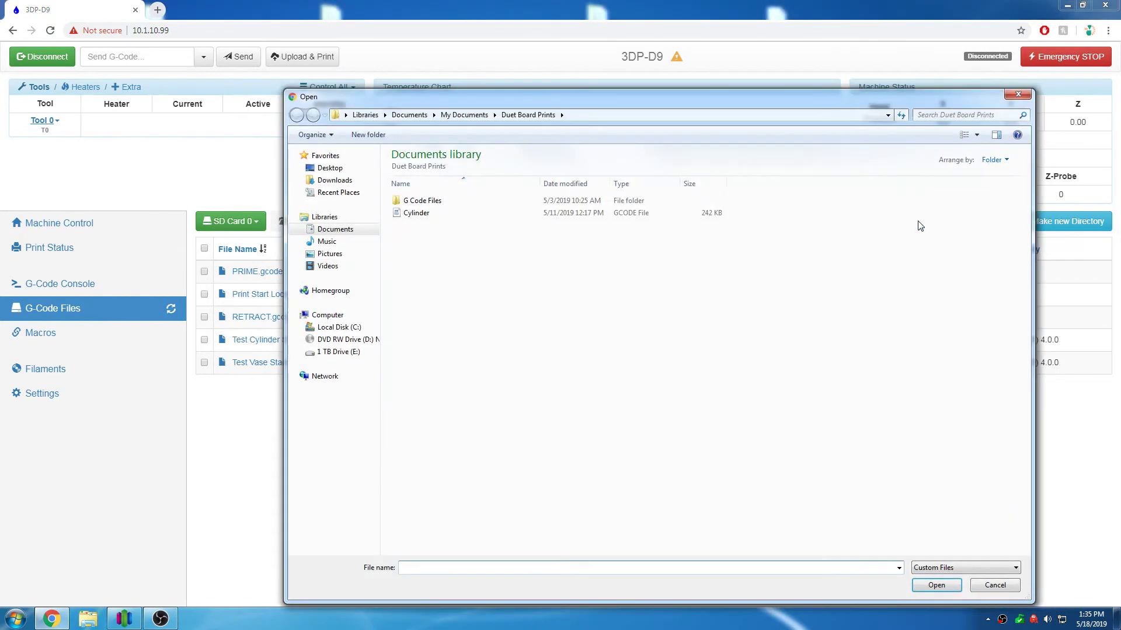
left_click(424, 214)
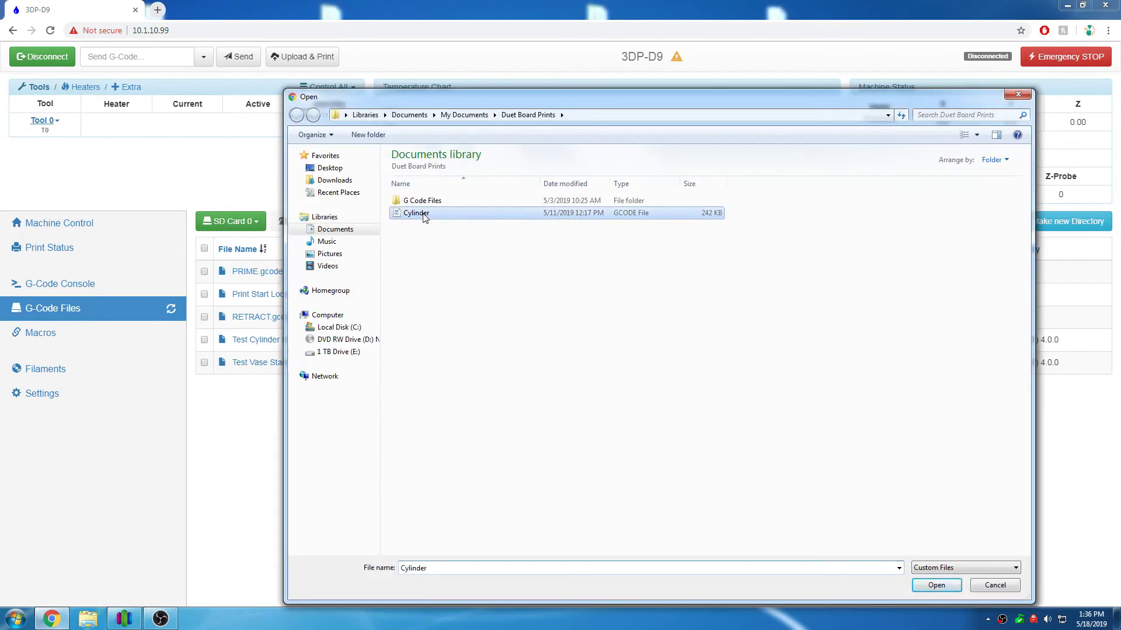
left_click(932, 586)
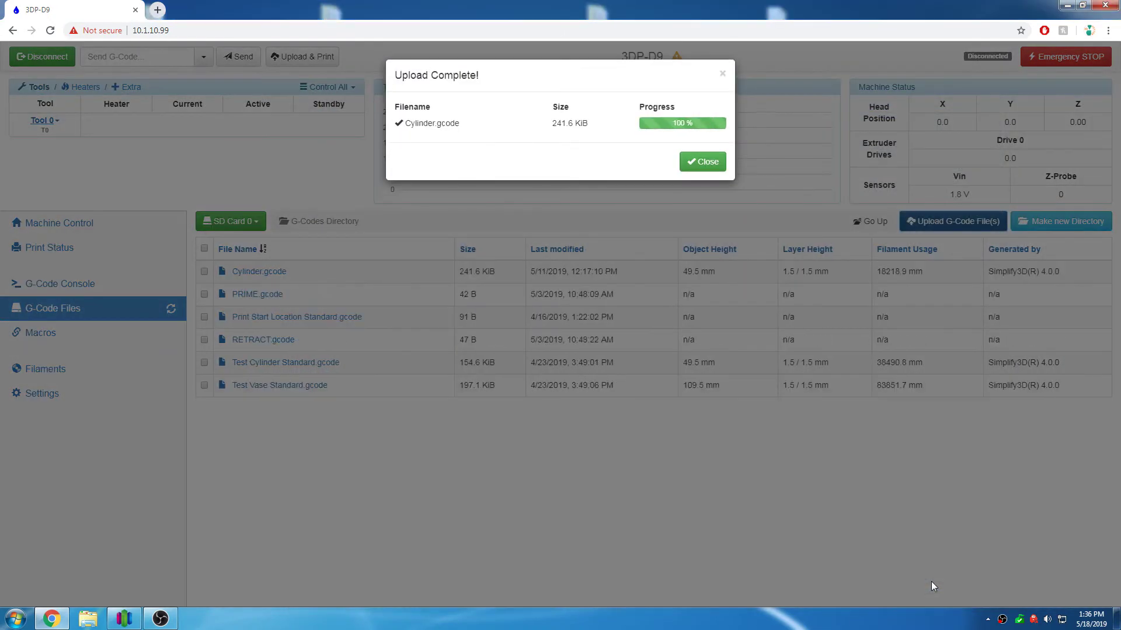
left_click(717, 166)
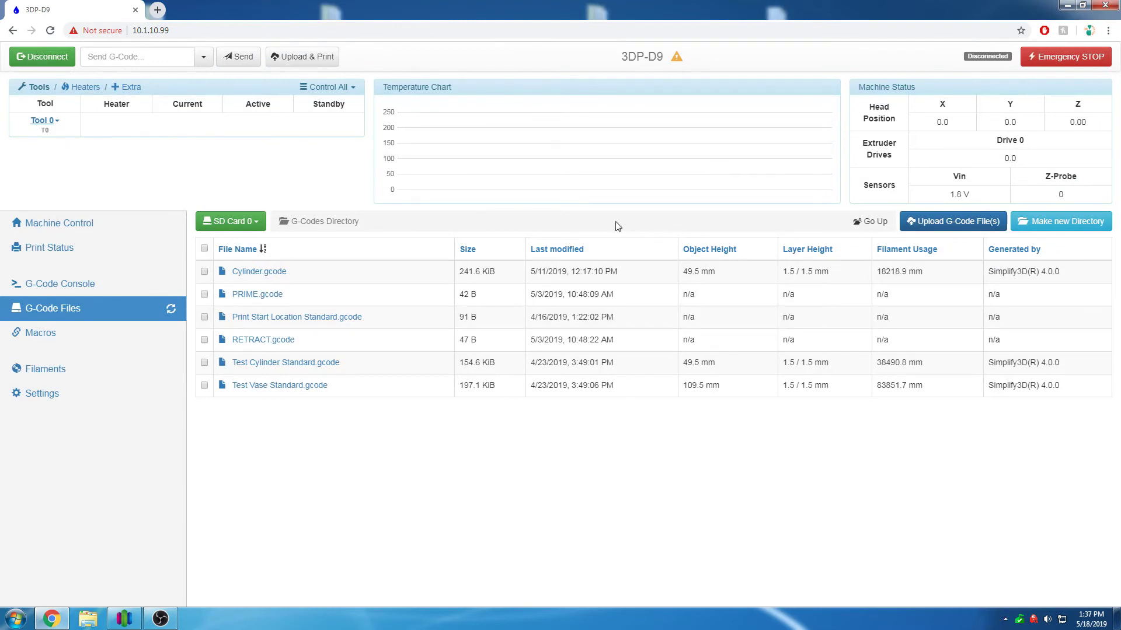